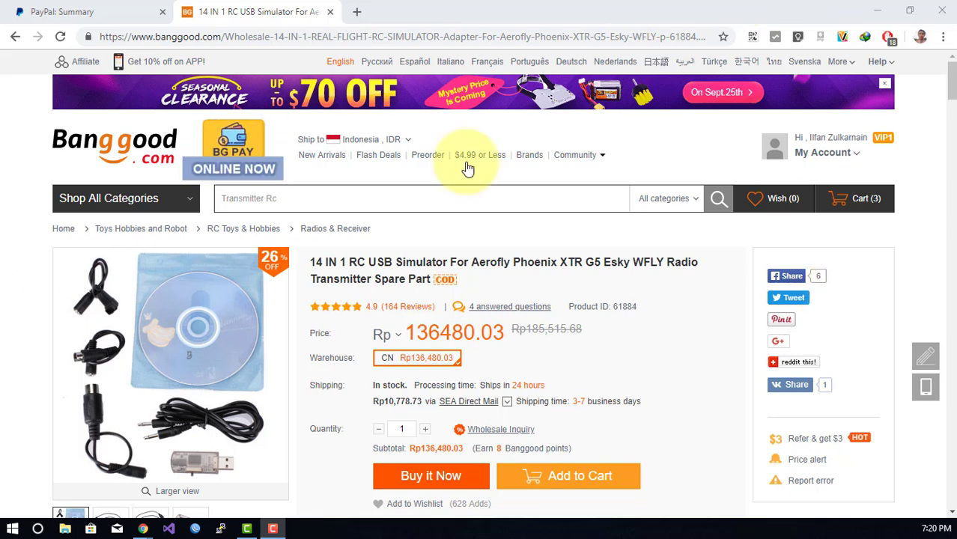
# Examine the 14 IN 1 RC USB Simulator product page, including its price, shipping information and product details.
pyautogui.scroll(-4, 497, 241)
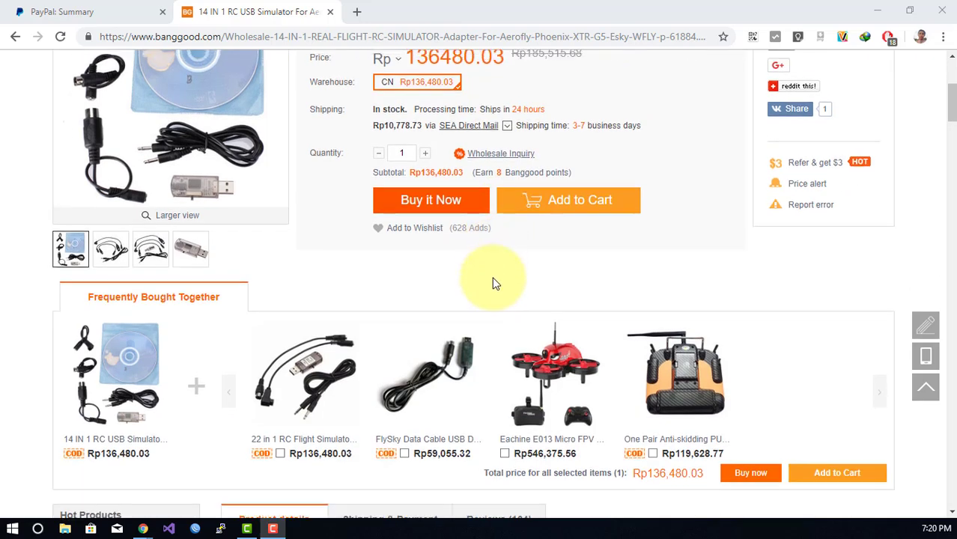
pyautogui.scroll(4, 491, 279)
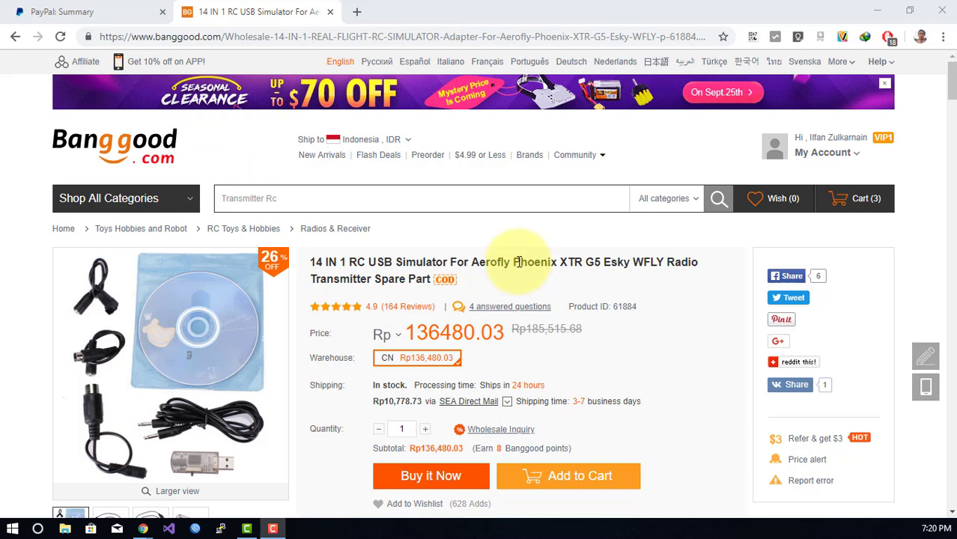
pyautogui.scroll(-1, 493, 253)
pyautogui.scroll(-1, 494, 256)
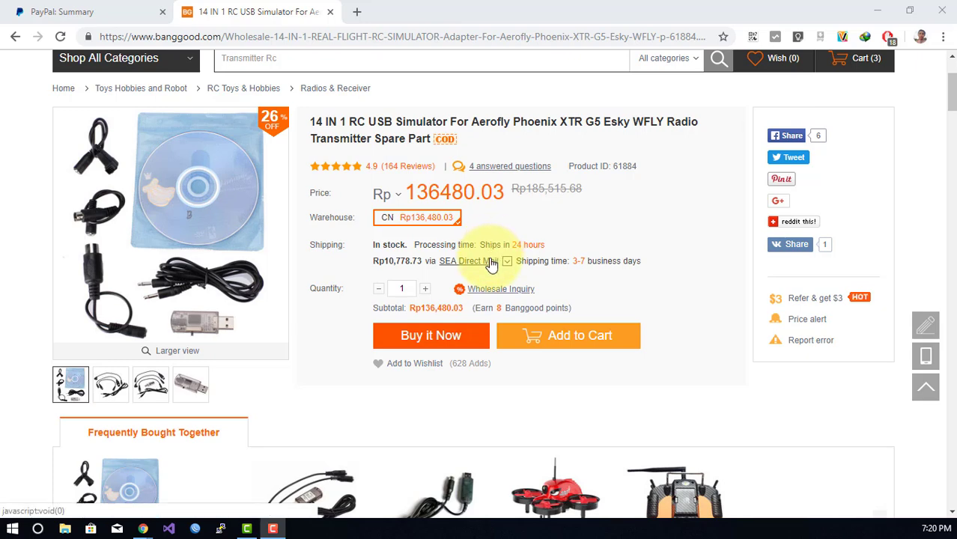
pyautogui.scroll(-7, 491, 254)
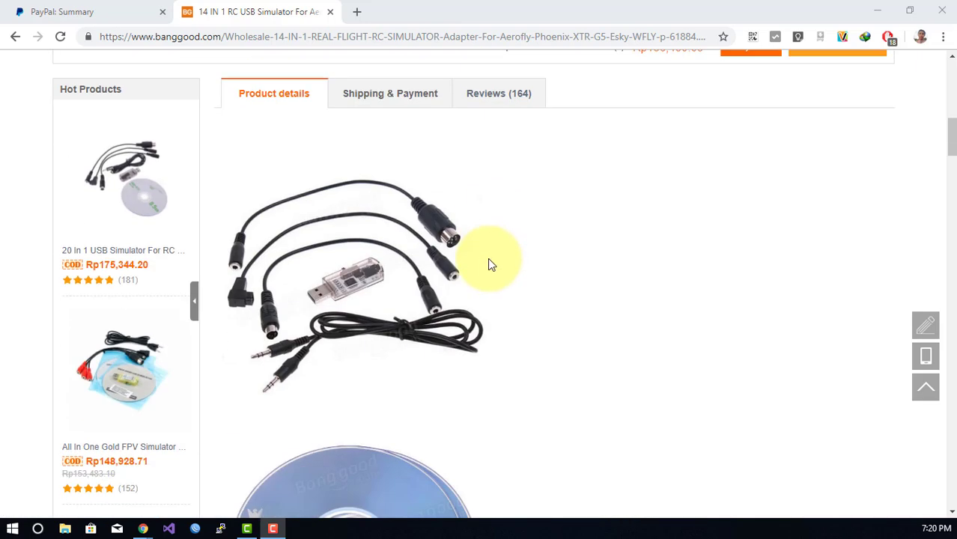
pyautogui.scroll(-2, 489, 259)
pyautogui.scroll(15, 491, 245)
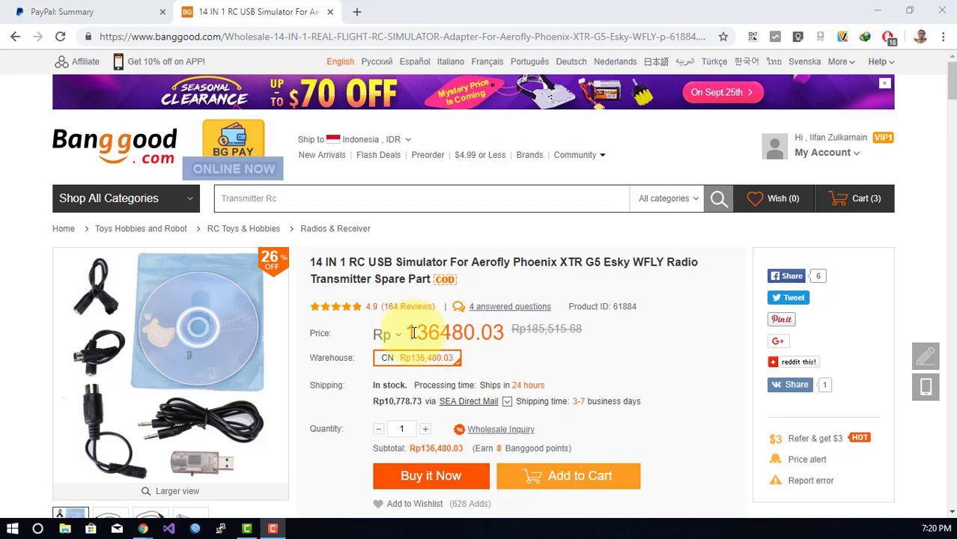
pyautogui.moveTo(414, 332); pyautogui.dragTo(482, 339)
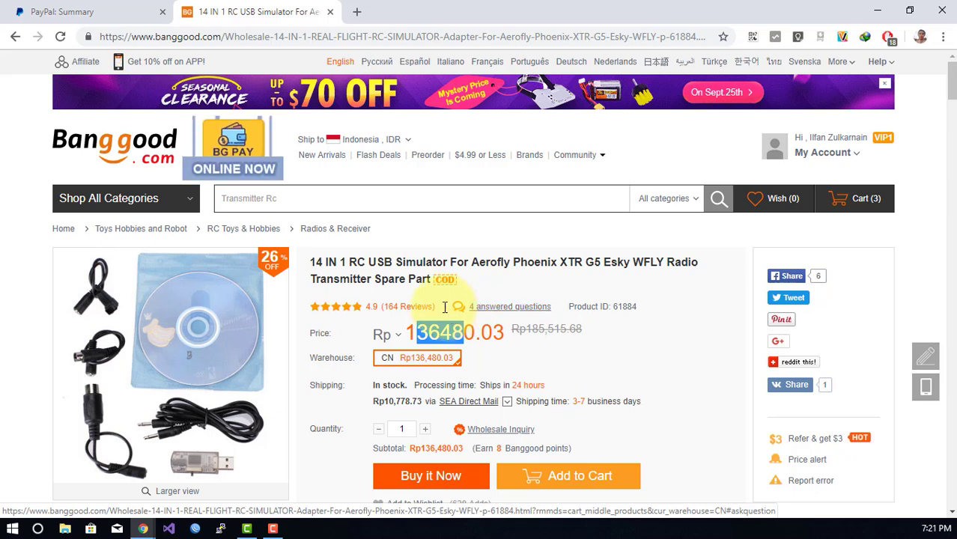
pyautogui.tripleClick(451, 335)
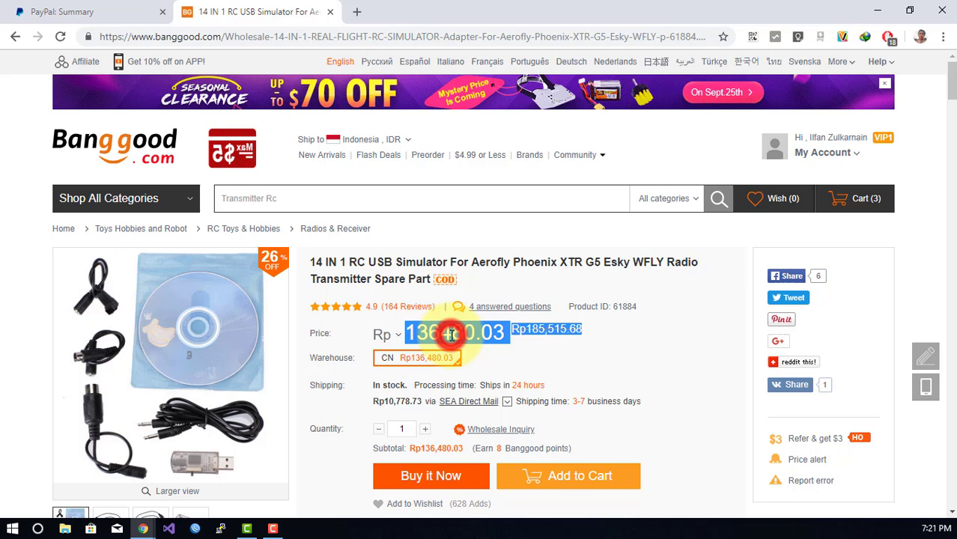
pyautogui.click(555, 348)
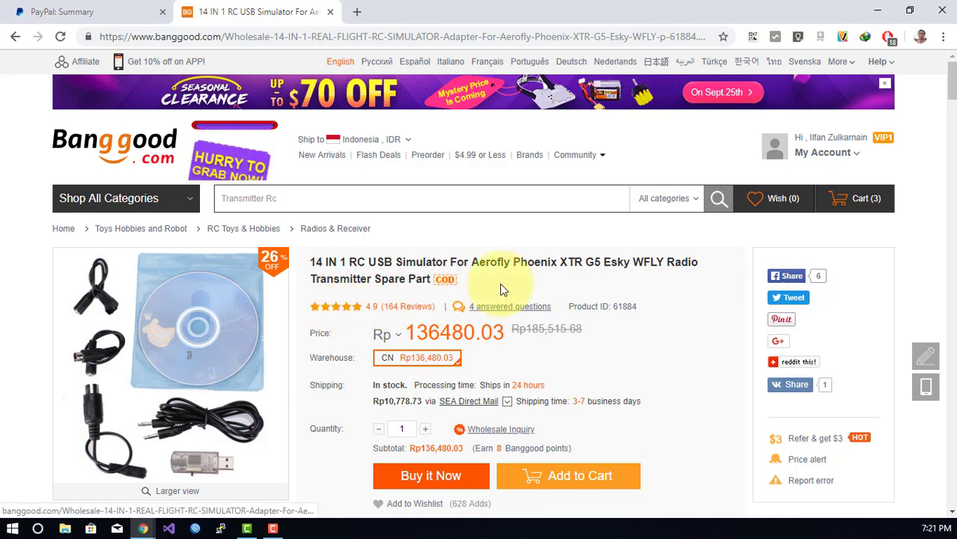
# Review the simulator's product images and the items frequently bought together with it.
pyautogui.scroll(-2, 509, 282)
pyautogui.scroll(-1, 510, 281)
pyautogui.scroll(3, 536, 293)
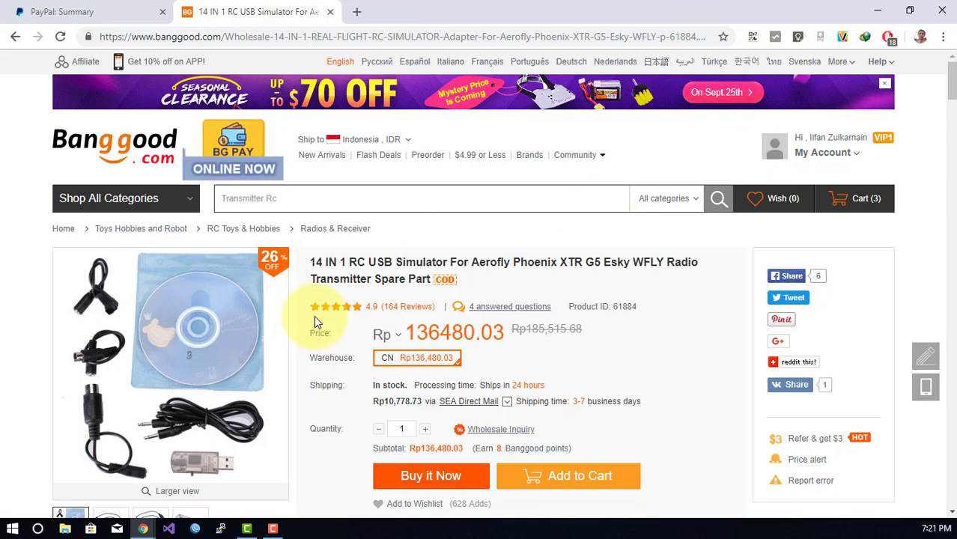
pyautogui.scroll(-1, 314, 315)
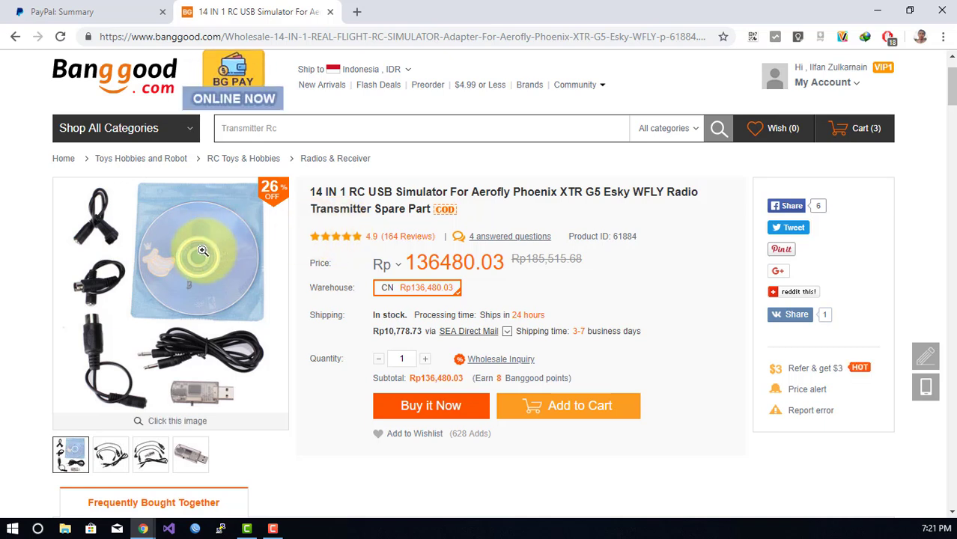
pyautogui.scroll(-1, 202, 251)
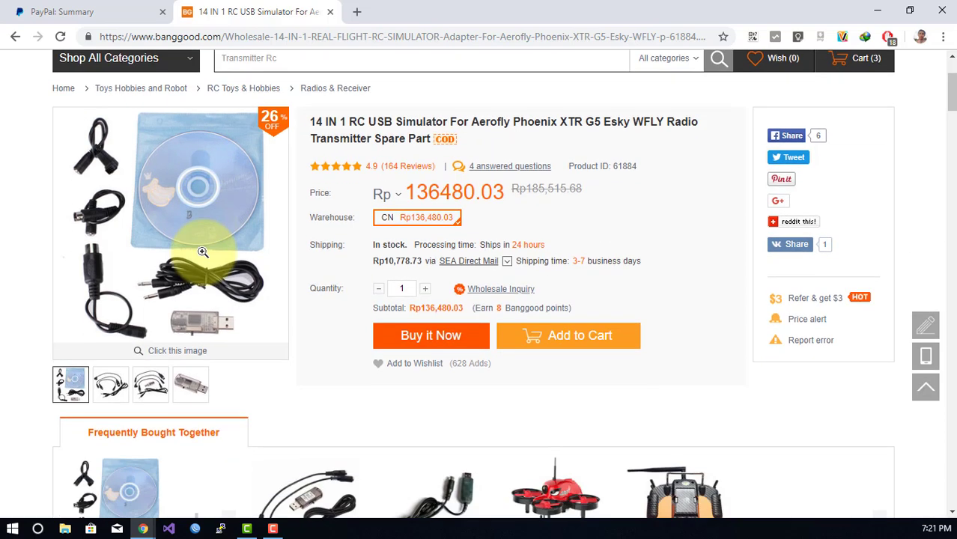
pyautogui.scroll(-3, 524, 292)
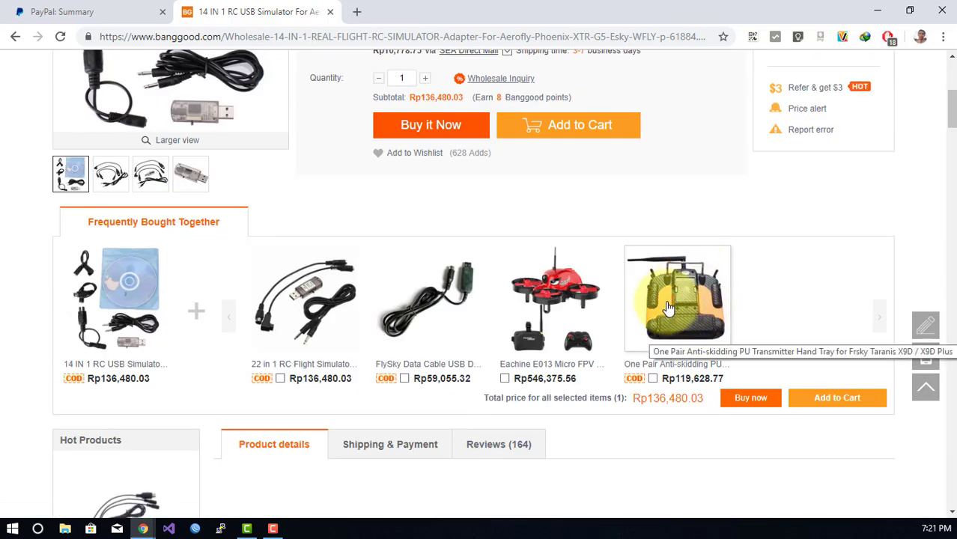
pyautogui.scroll(3, 516, 254)
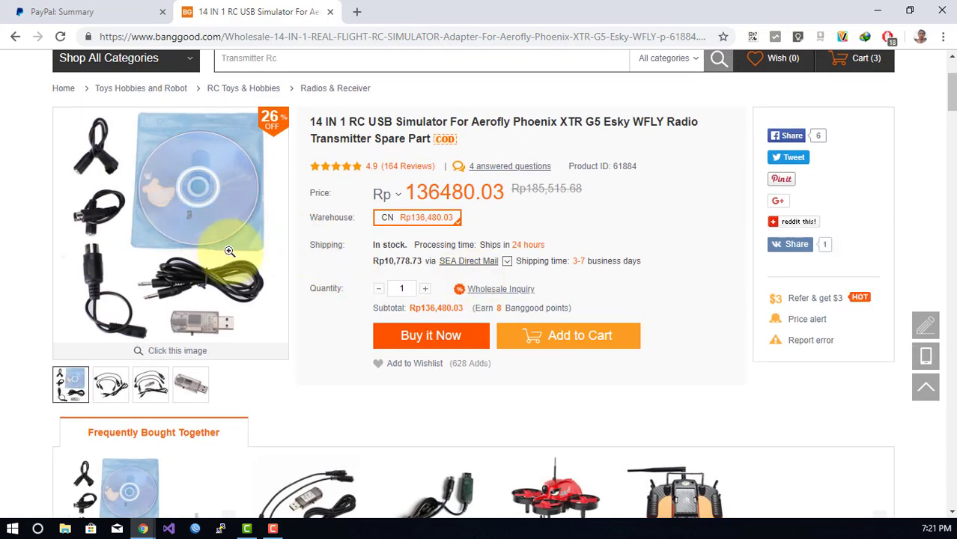
pyautogui.scroll(1, 246, 278)
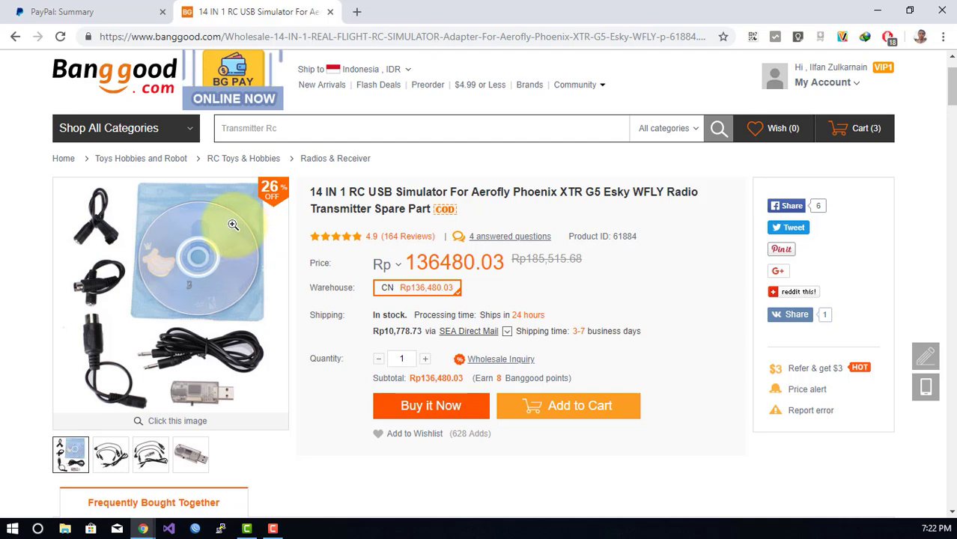
# Check the PayPal account summary and the payment methods listed in the footer of the Banggood product page.
pyautogui.click(105, 12)
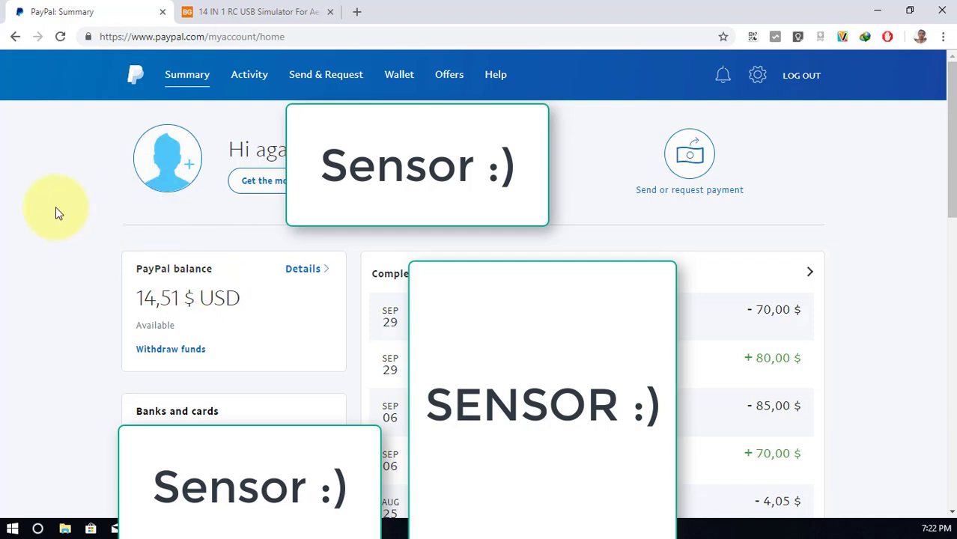
pyautogui.click(222, 12)
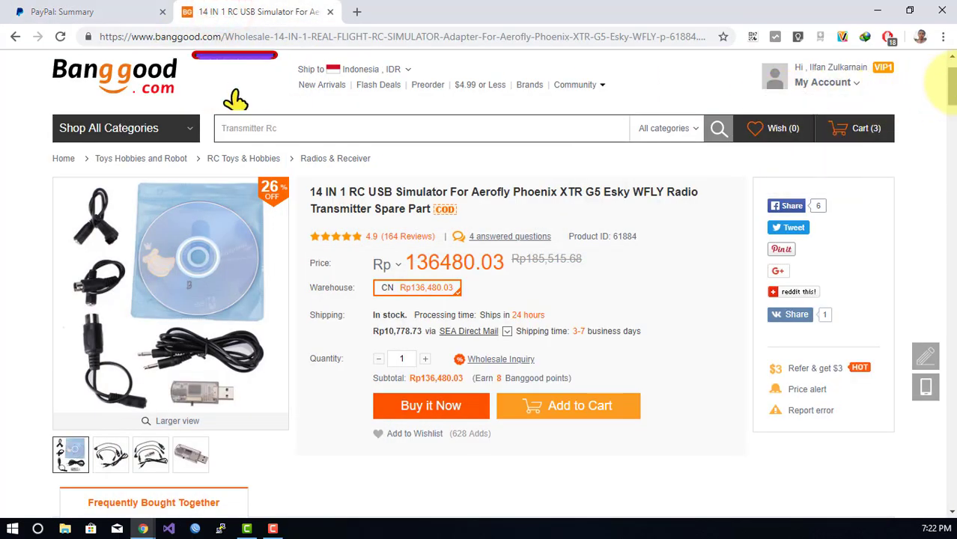
pyautogui.moveTo(951, 84); pyautogui.dragTo(950, 510)
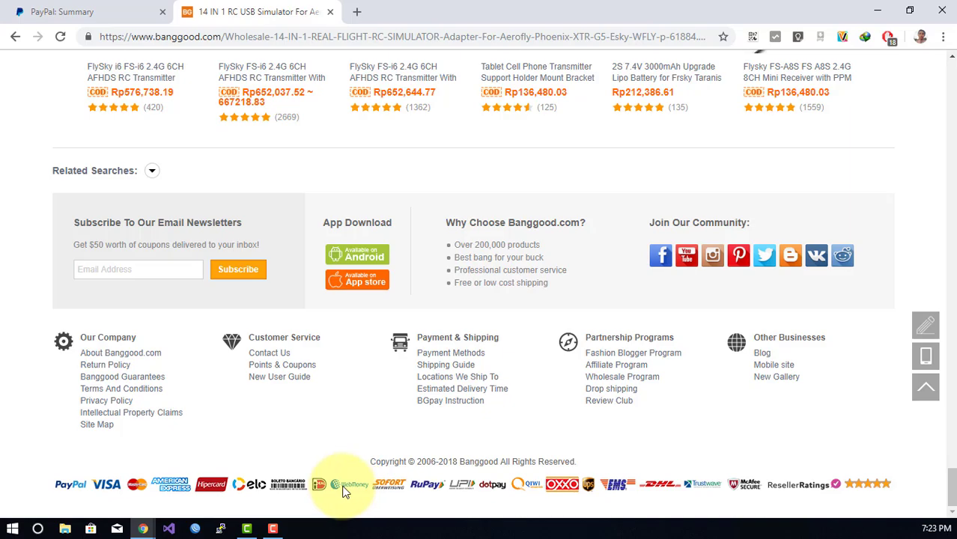
pyautogui.scroll(10, 330, 494)
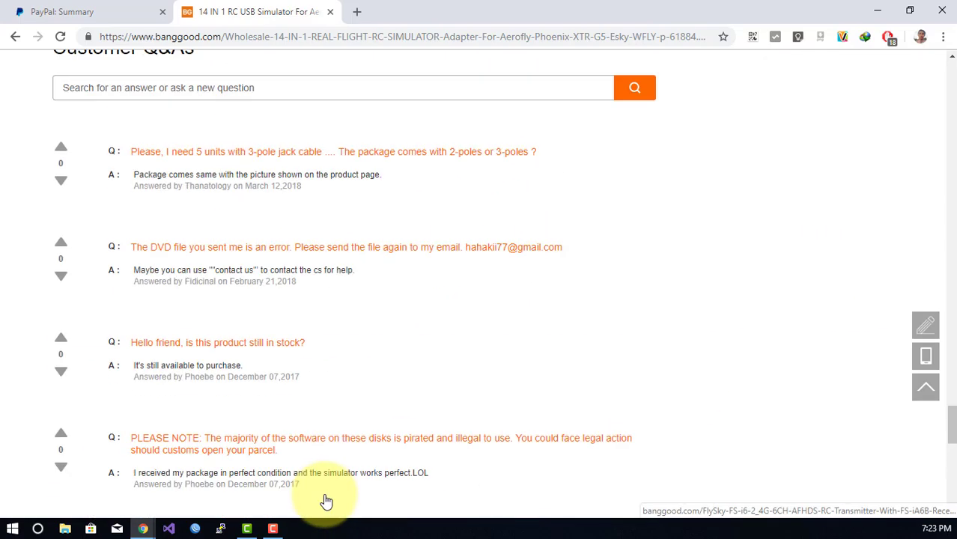
pyautogui.scroll(15, 323, 491)
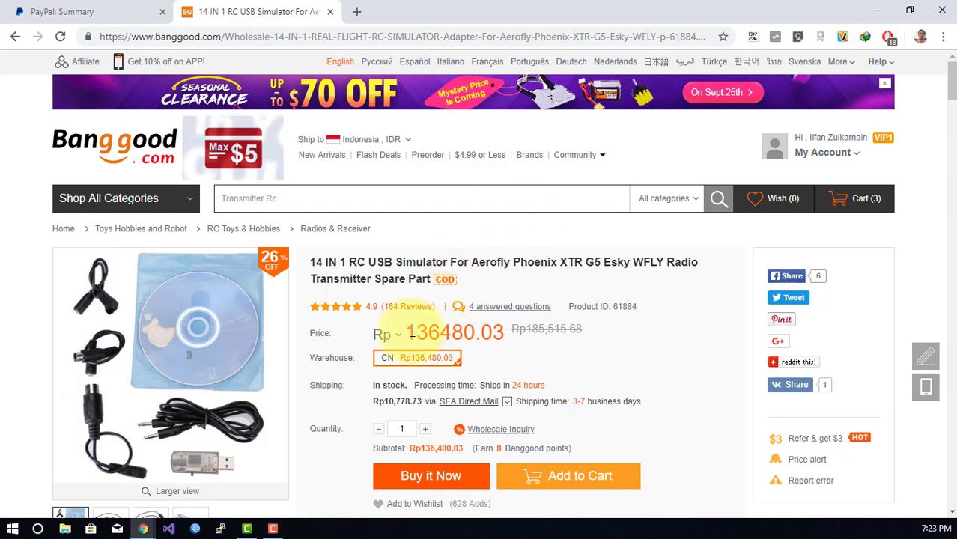
# Set the store currency to USD in the Address & Currency settings and save the change.
pyautogui.moveTo(411, 331); pyautogui.dragTo(472, 334)
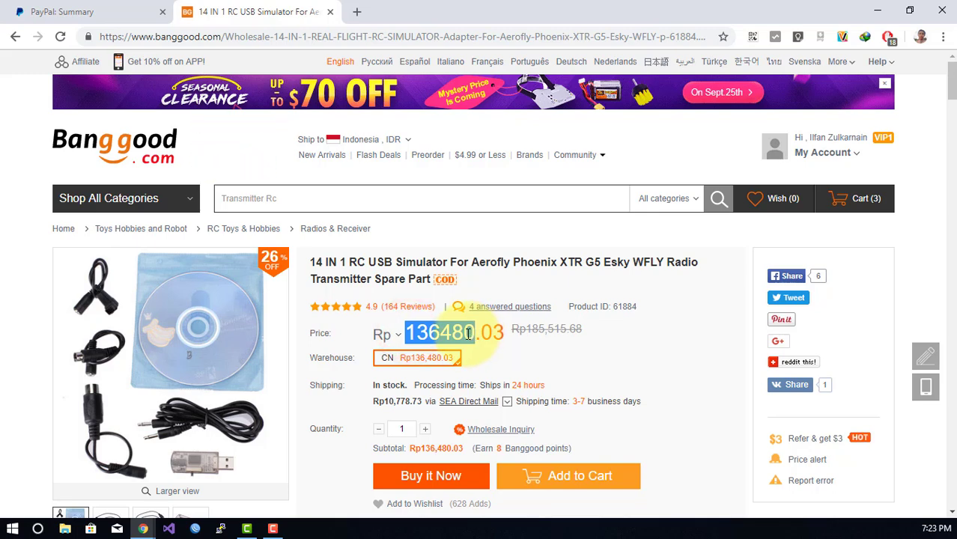
pyautogui.moveTo(384, 336)
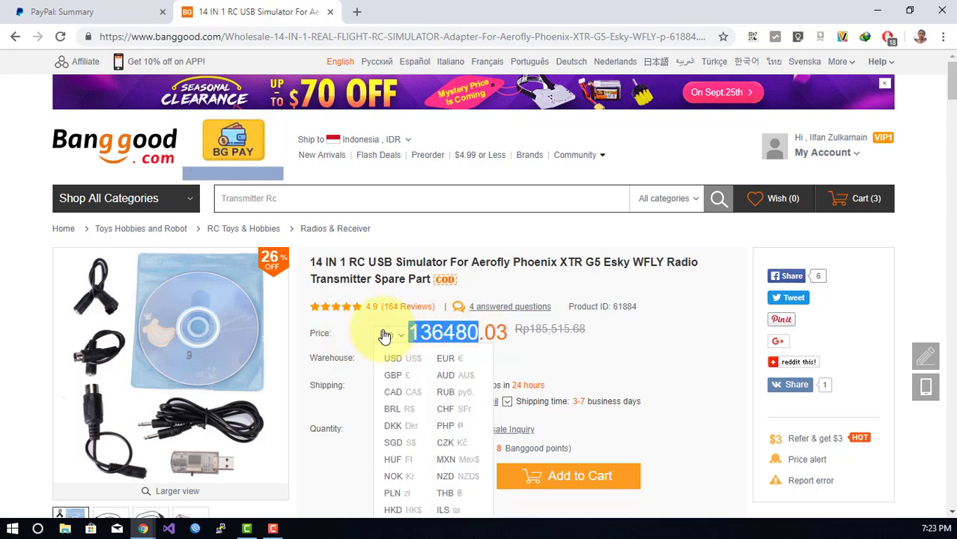
pyautogui.click(406, 139)
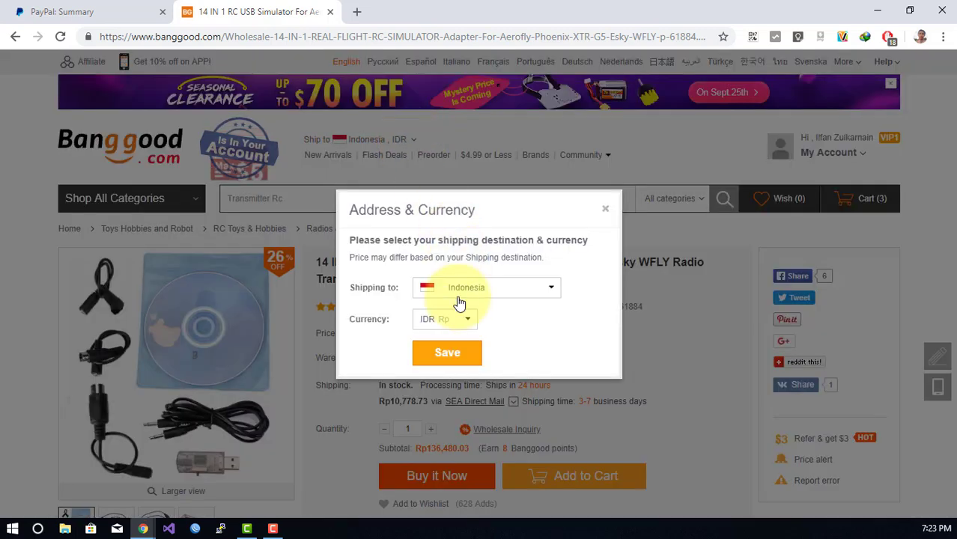
pyautogui.click(462, 318)
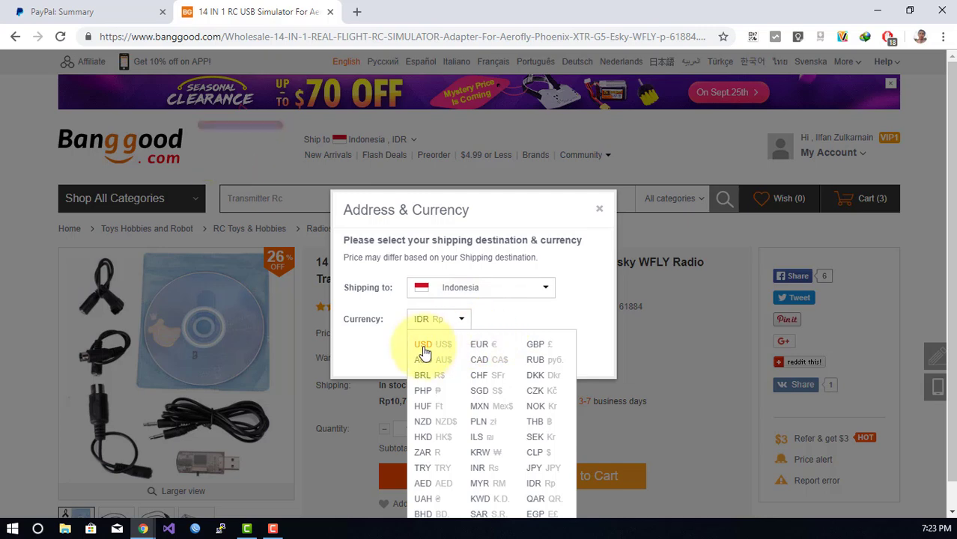
pyautogui.click(423, 345)
pyautogui.click(449, 357)
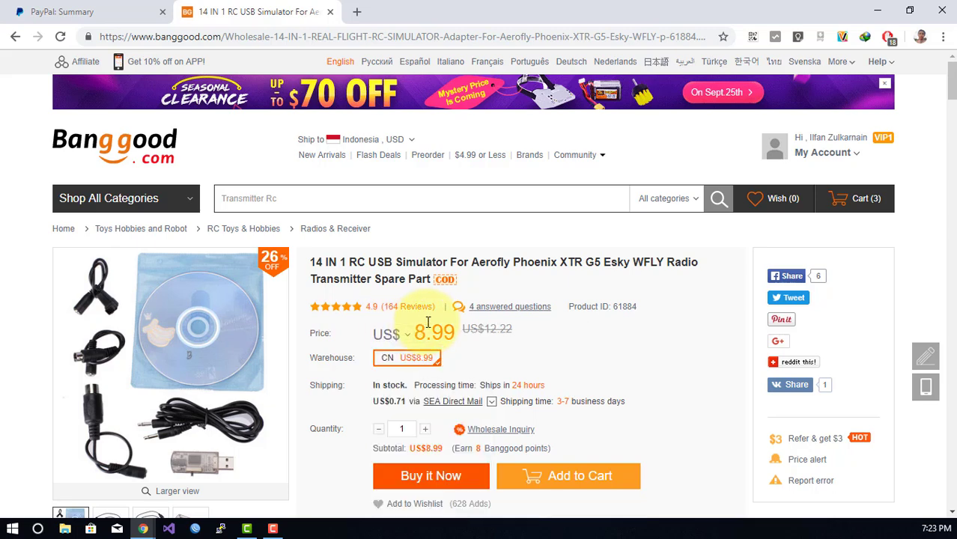
# Start an immediate purchase of one 14 IN 1 RC USB Simulator from its product page.
pyautogui.moveTo(389, 339)
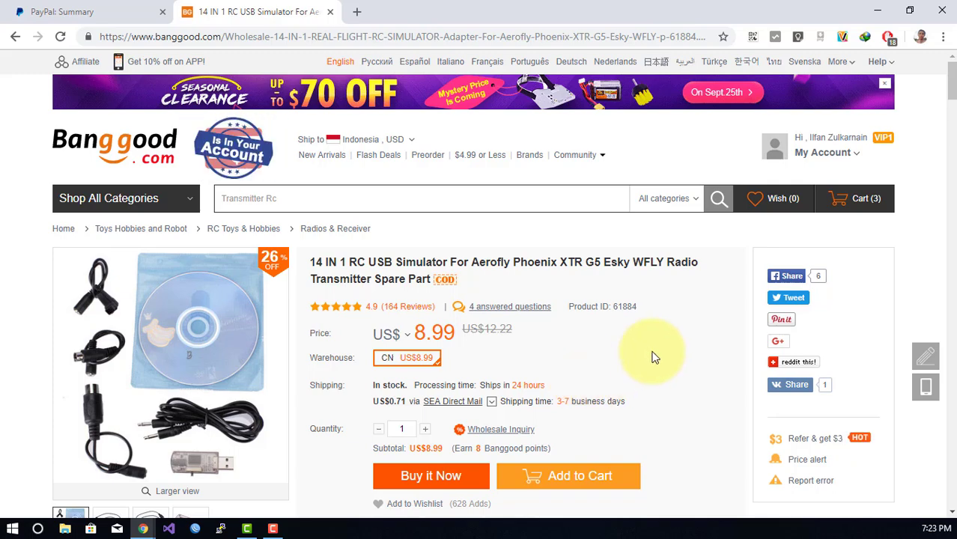
pyautogui.scroll(-4, 402, 334)
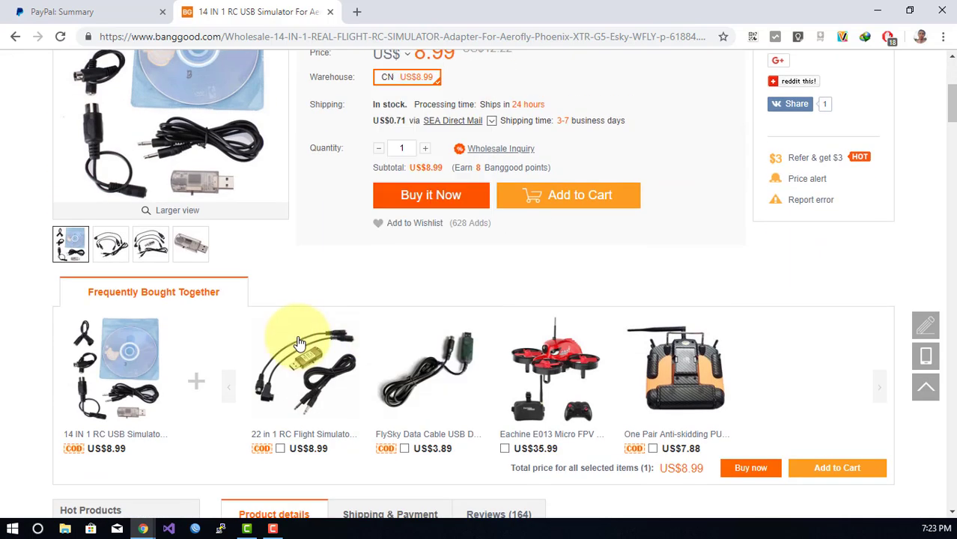
pyautogui.scroll(3, 316, 288)
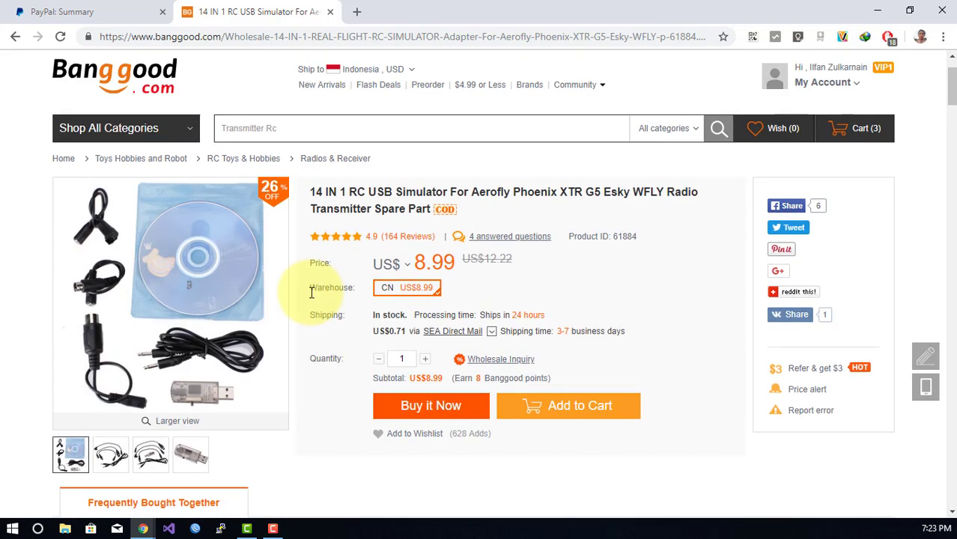
pyautogui.click(408, 415)
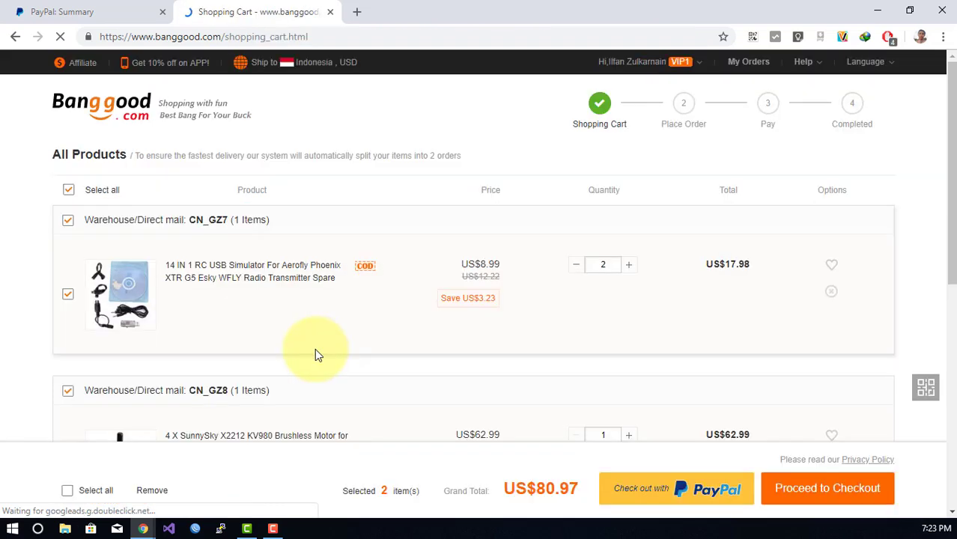
# Review the shopping cart and deselect the SunnySky X2212 KV980 brushless motors so that only the RC USB simulator is ordered.
pyautogui.scroll(-8, 314, 351)
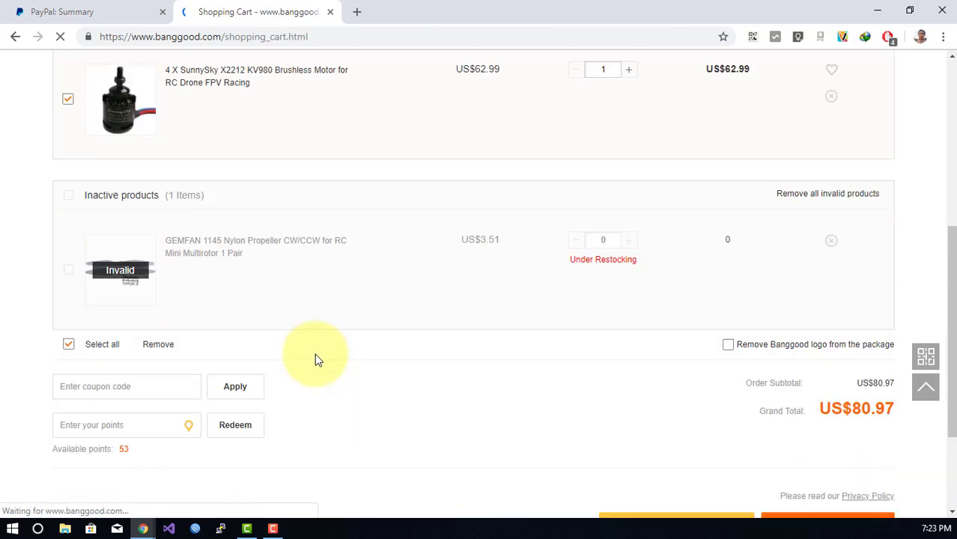
pyautogui.scroll(10, 313, 370)
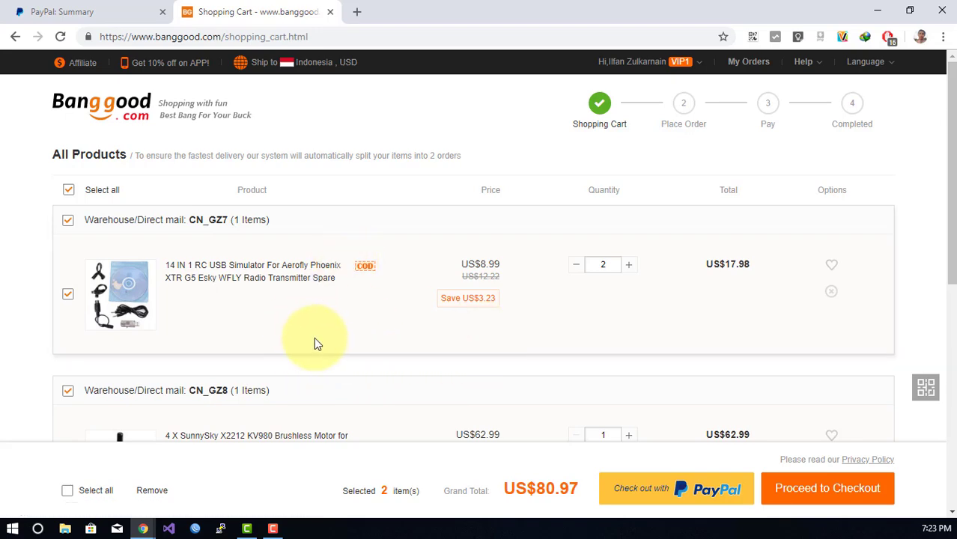
pyautogui.scroll(-1, 322, 344)
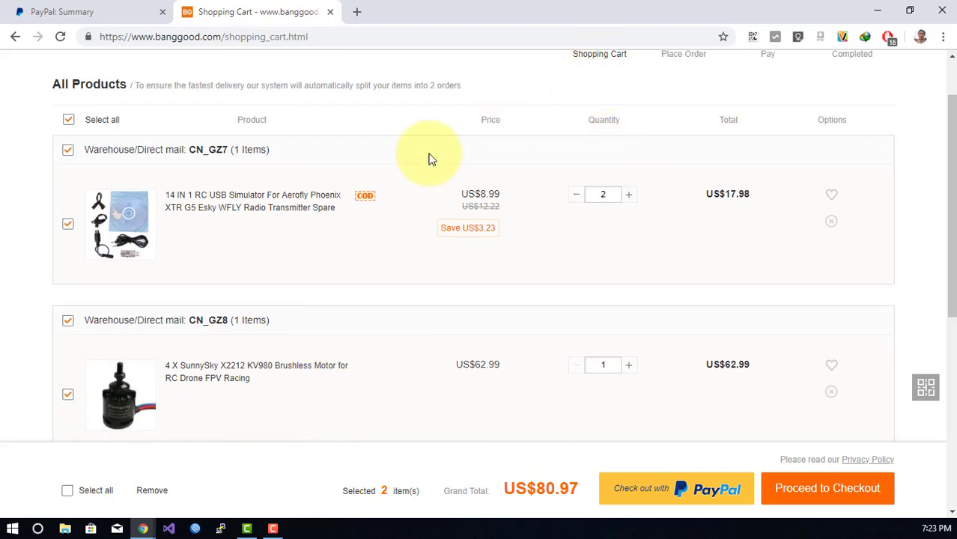
pyautogui.scroll(-2, 354, 252)
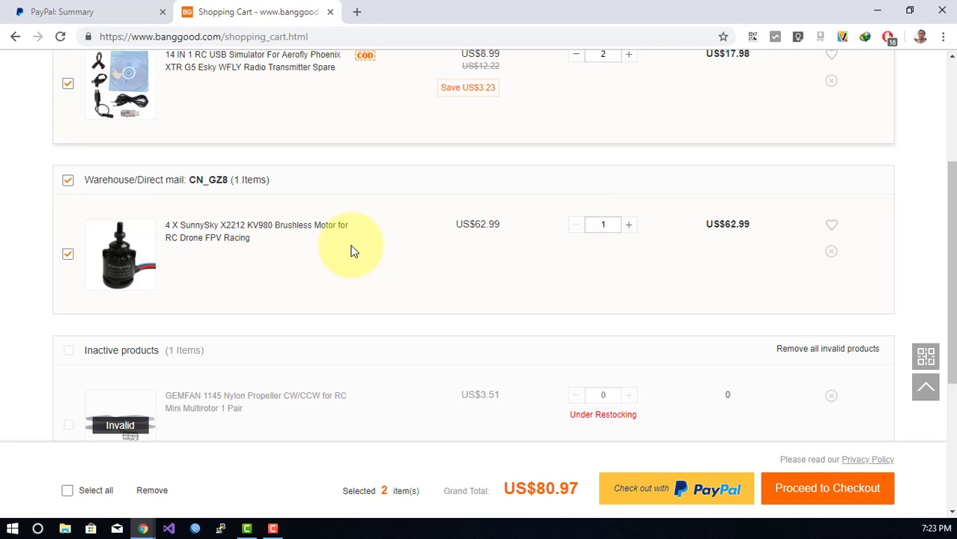
pyautogui.click(69, 183)
pyautogui.scroll(-3, 194, 284)
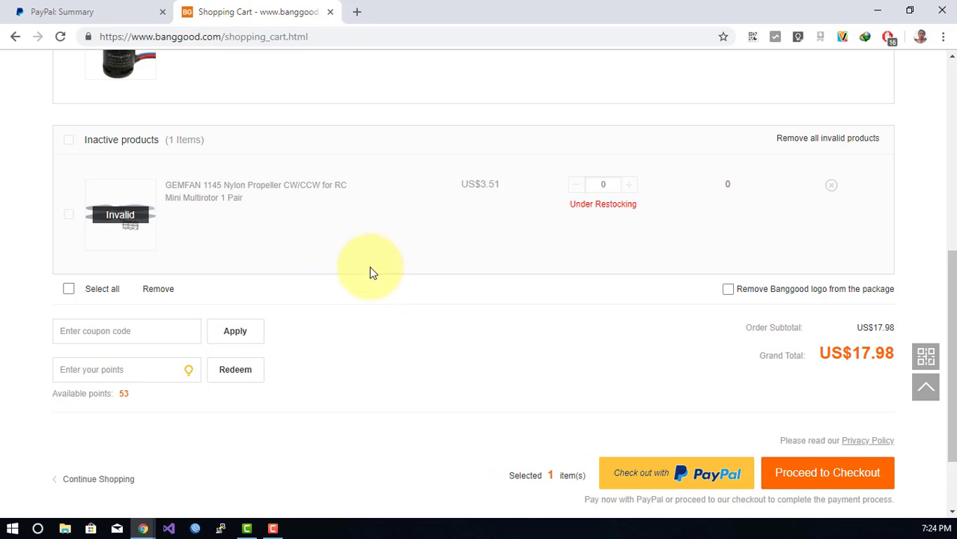
pyautogui.scroll(4, 370, 270)
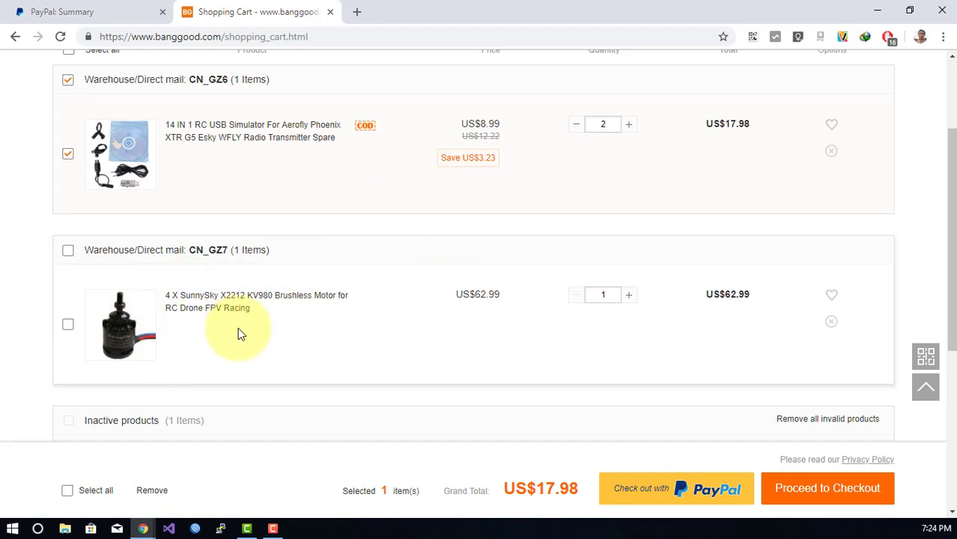
pyautogui.scroll(-4, 258, 335)
pyautogui.scroll(5, 259, 335)
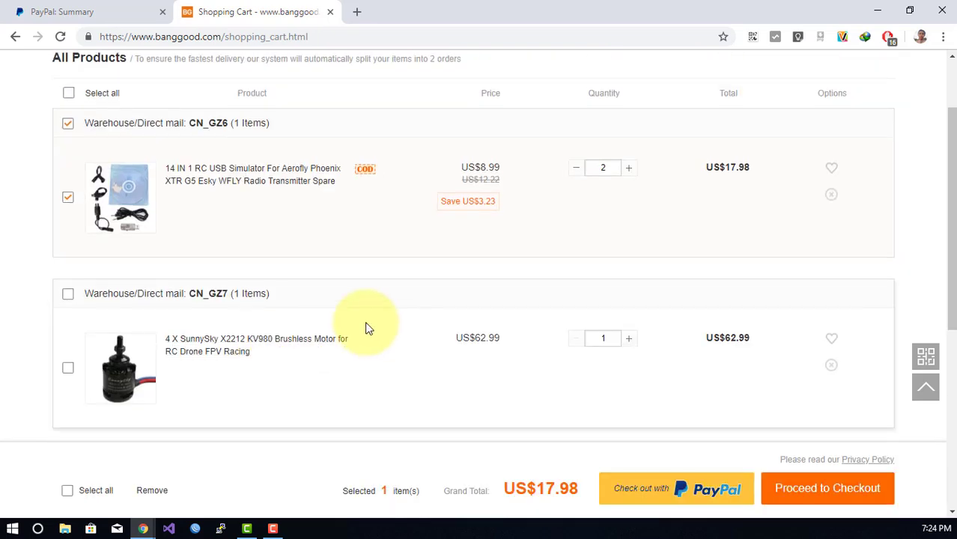
# Reduce the quantity of the 14 IN 1 RC USB Simulator in the cart to 1 and check the grand total.
pyautogui.scroll(1, 291, 331)
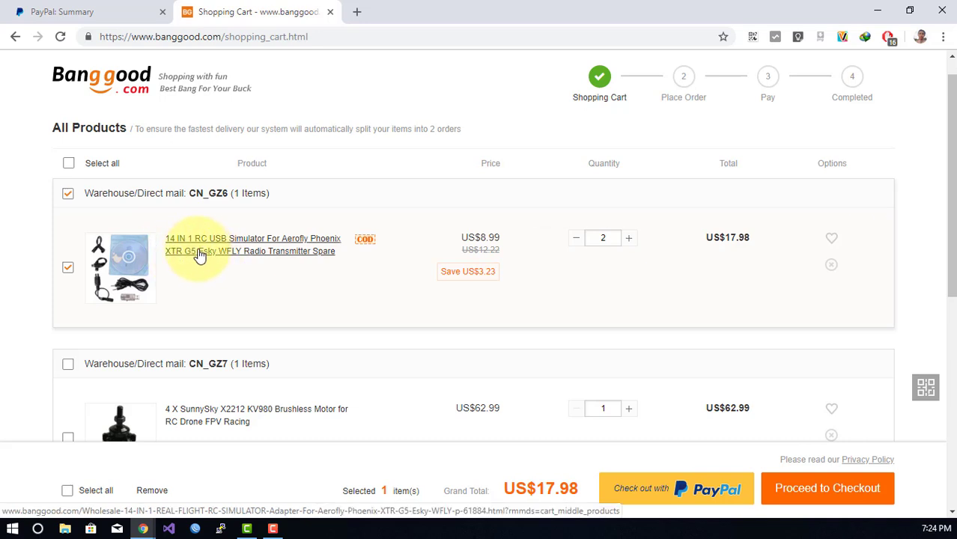
pyautogui.click(574, 238)
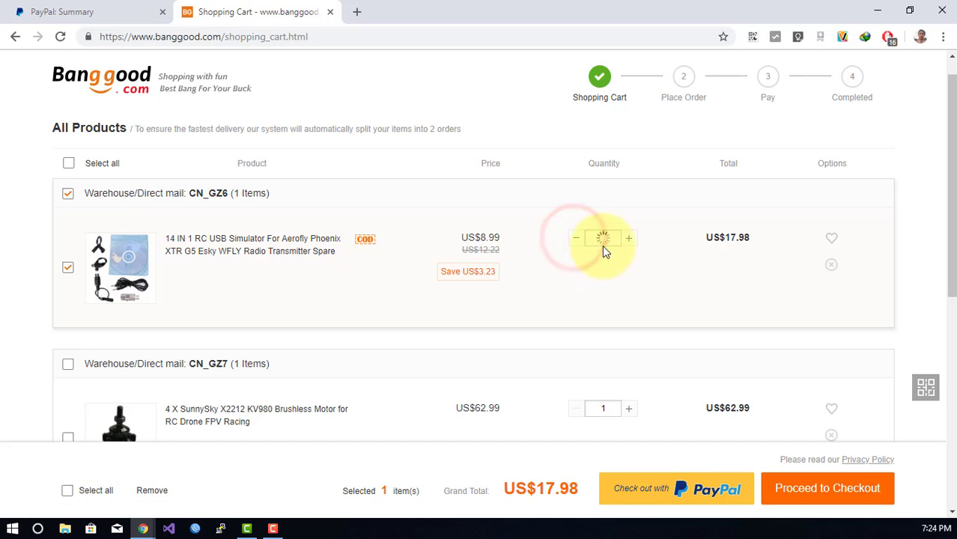
pyautogui.doubleClick(558, 492)
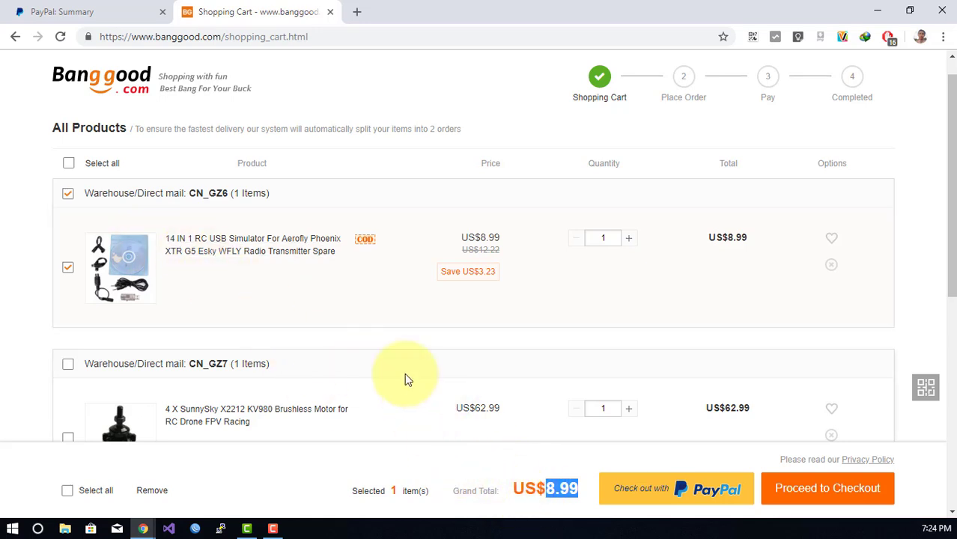
# Review the cart's contents and order totals and proceed to the standard checkout.
pyautogui.scroll(-1, 494, 354)
pyautogui.scroll(-5, 496, 352)
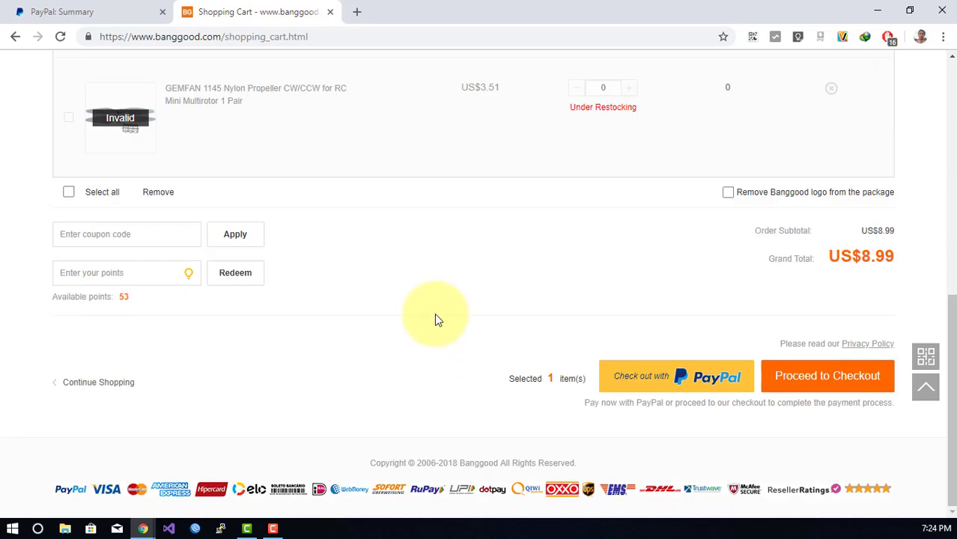
pyautogui.scroll(7, 436, 322)
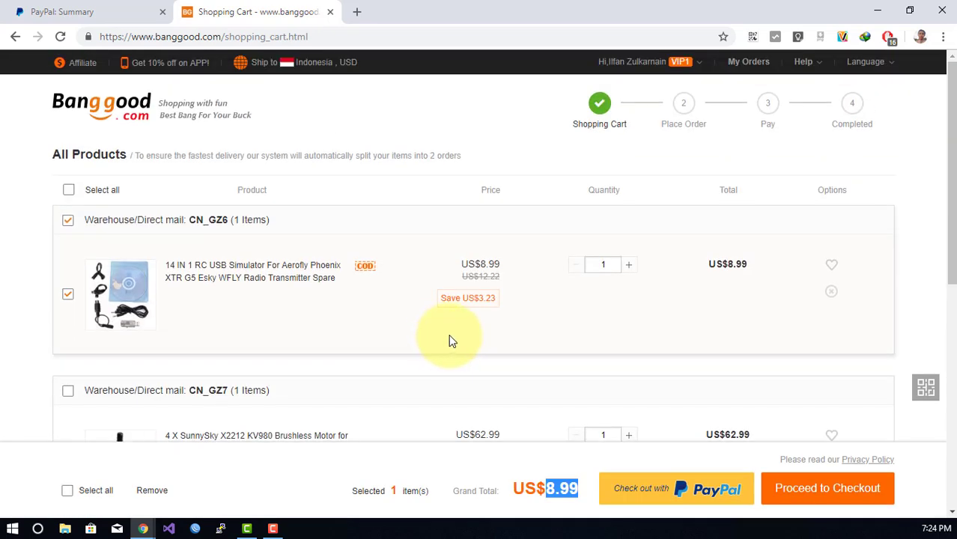
pyautogui.scroll(-7, 449, 341)
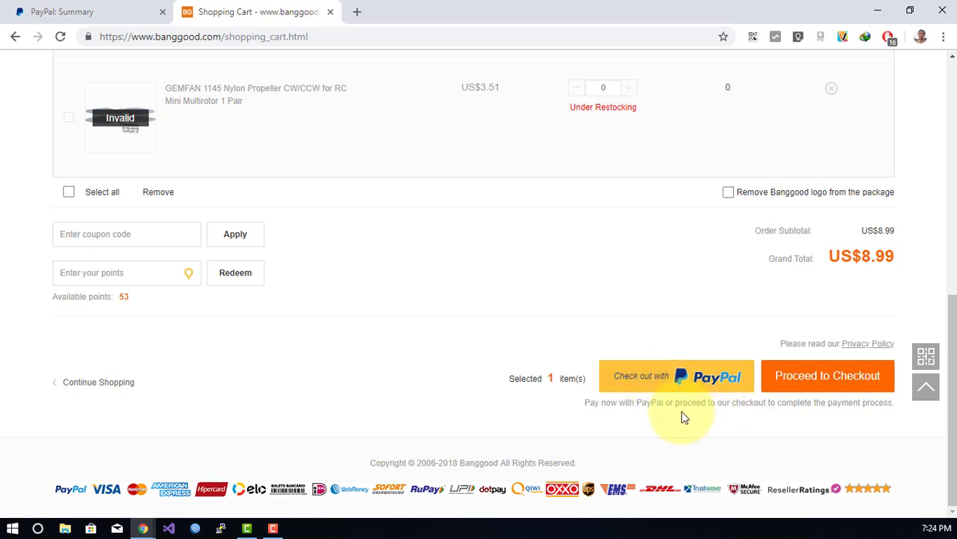
pyautogui.click(779, 397)
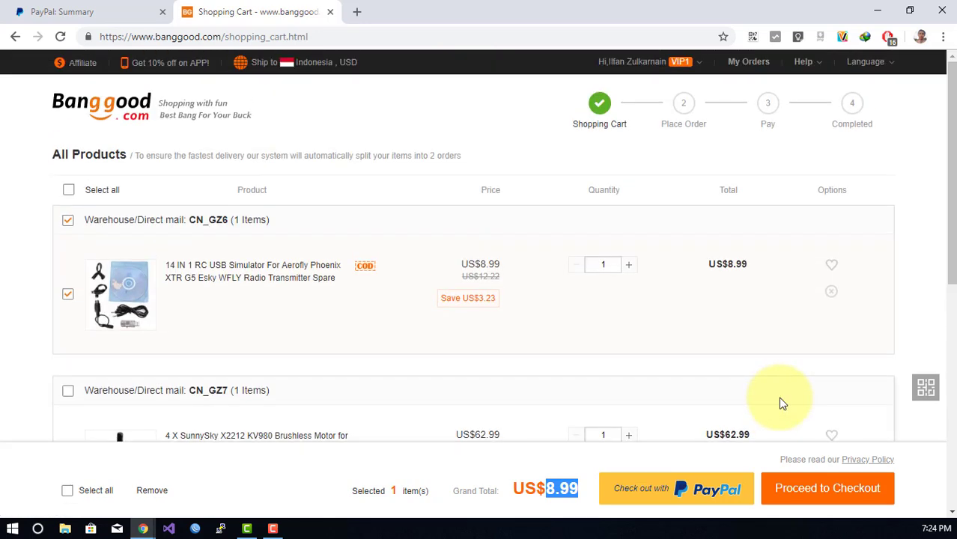
pyautogui.scroll(-7, 779, 401)
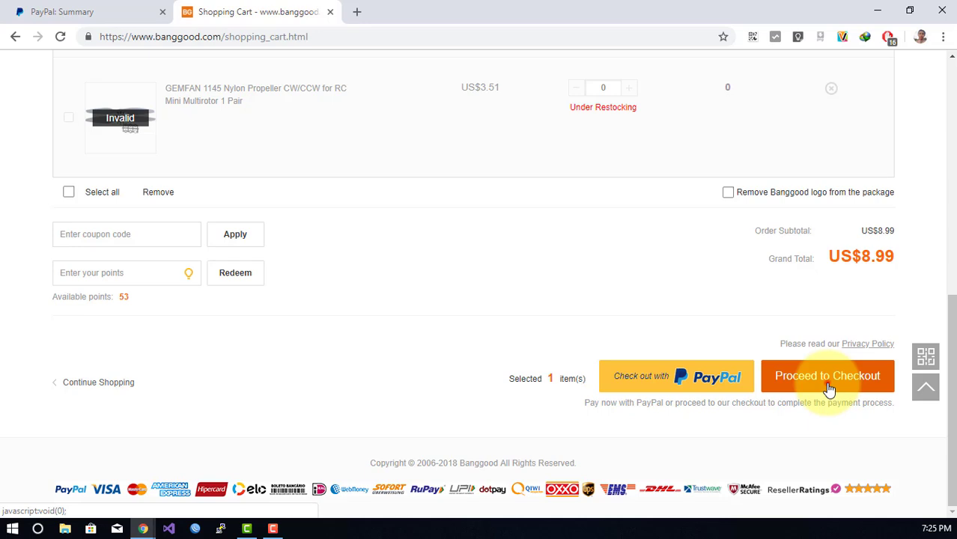
pyautogui.click(829, 389)
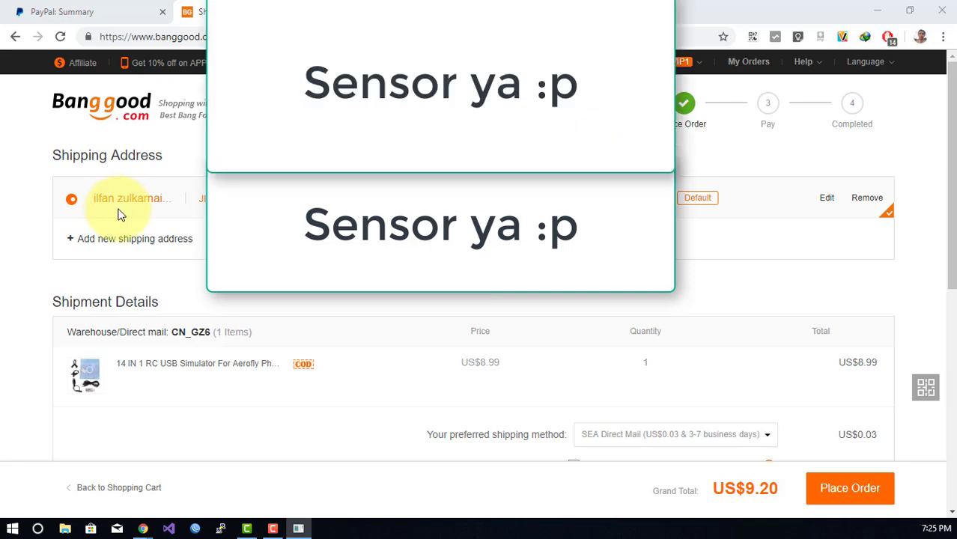
# Choose SEA Direct Mail (US$0.03 & 3-7 business days) as the preferred shipping method and check the order total.
pyautogui.scroll(-3, 298, 300)
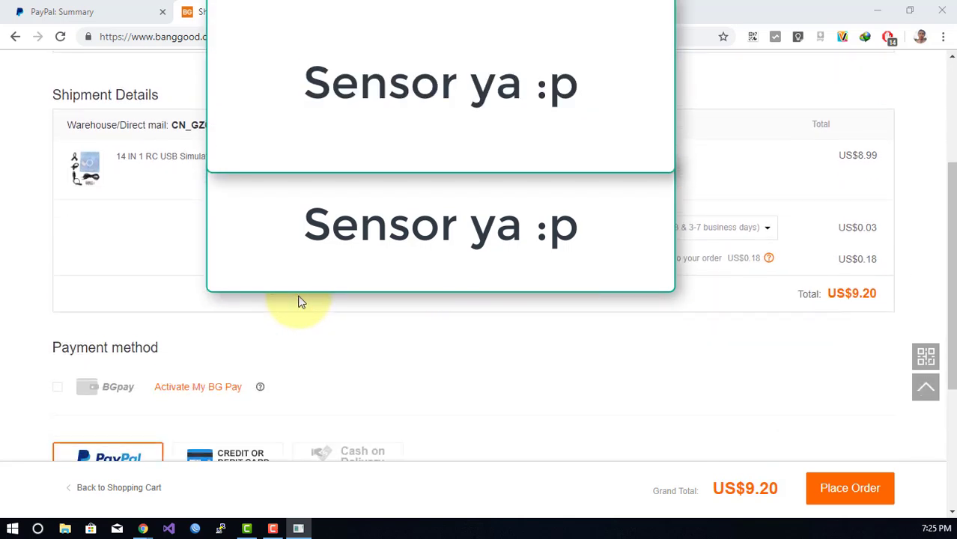
pyautogui.click(767, 228)
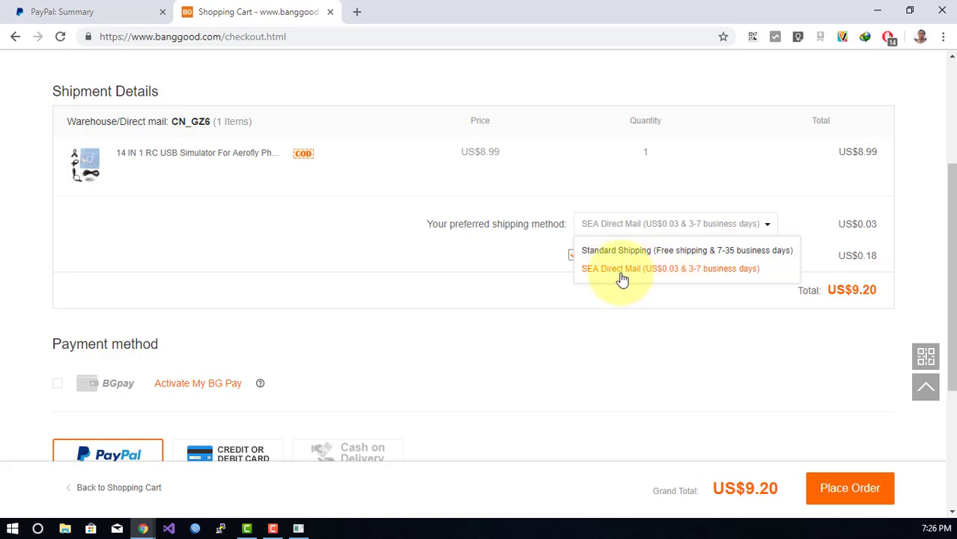
pyautogui.click(717, 271)
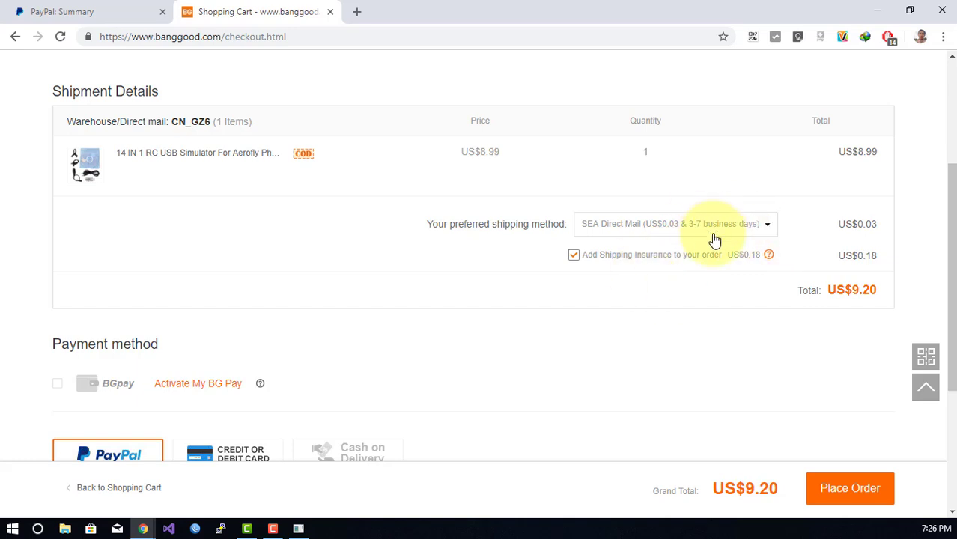
pyautogui.doubleClick(854, 291)
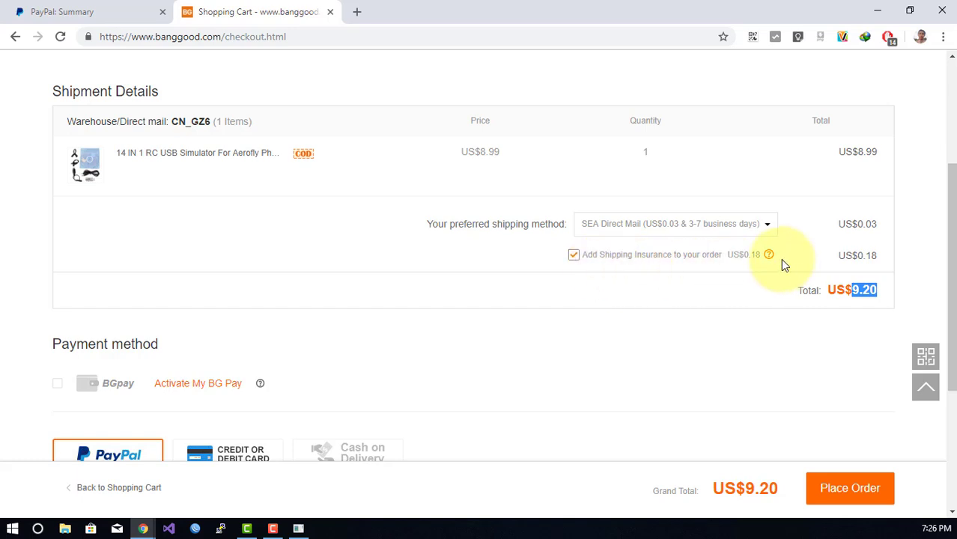
# Read the shipping insurance explanation, and remove the insurance from the order and add it again.
pyautogui.moveTo(770, 256)
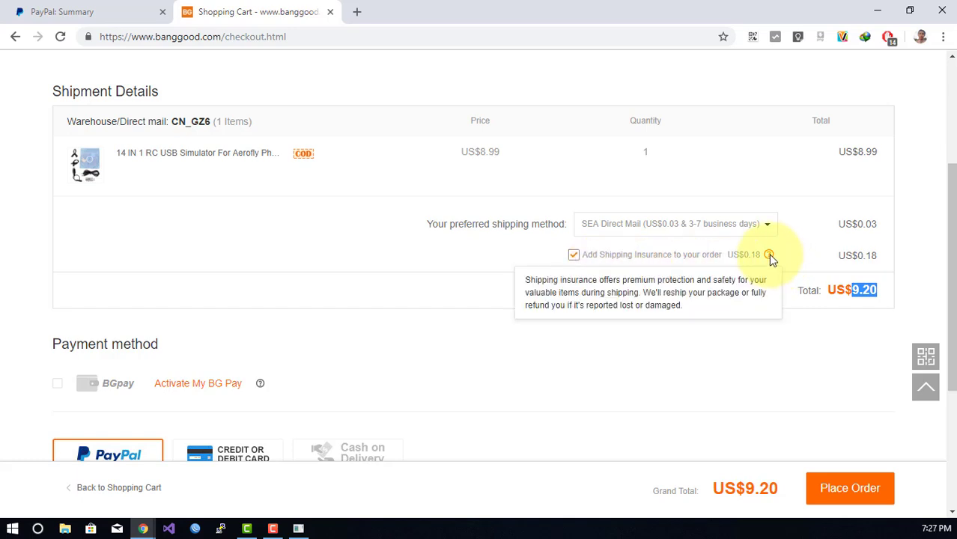
pyautogui.click(572, 256)
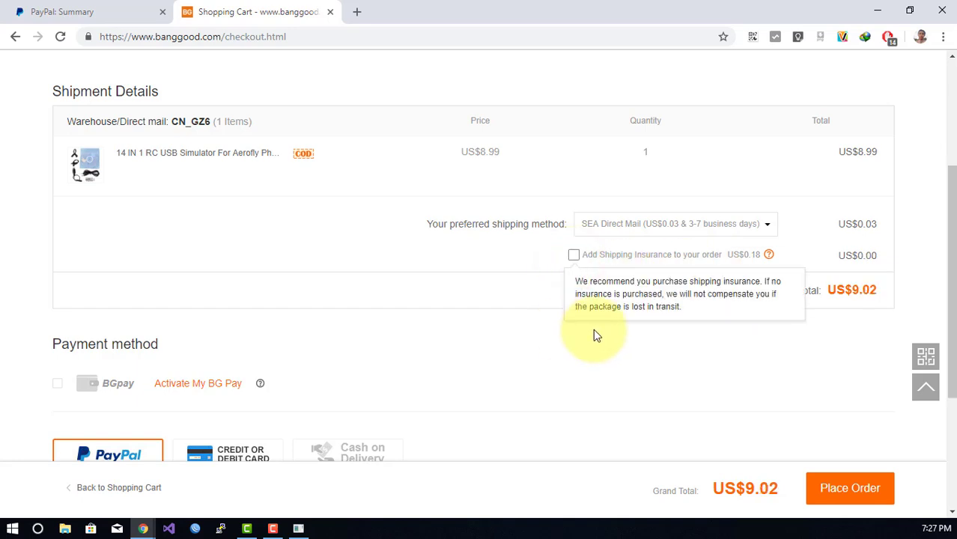
pyautogui.click(573, 255)
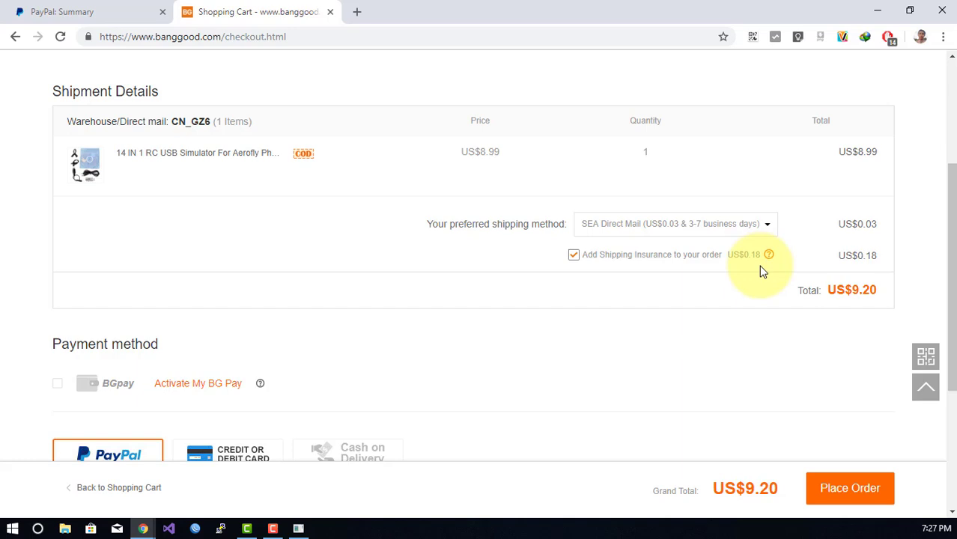
pyautogui.moveTo(767, 257)
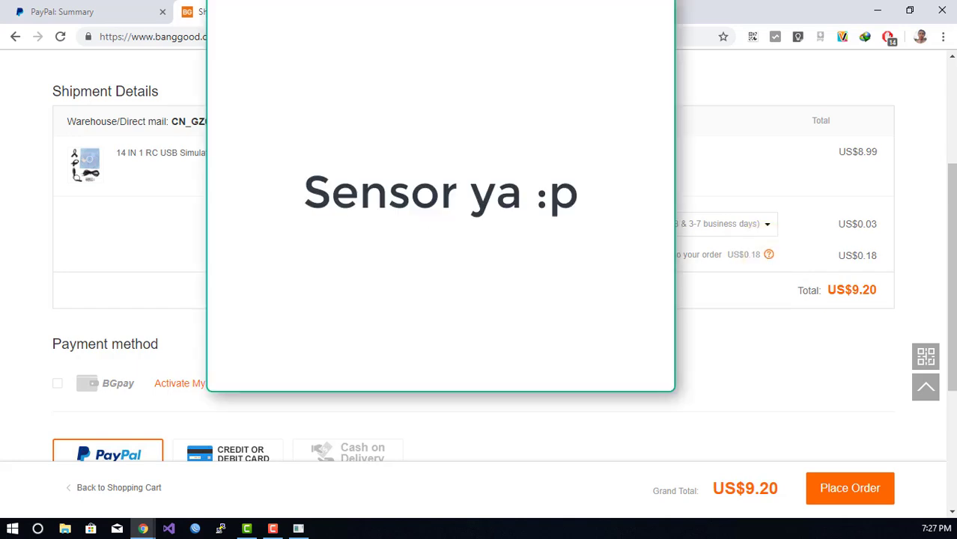
# Examine the checkout page's shipment details, insurance and total, and check whether Cash on Delivery is offered for this order.
pyautogui.scroll(1, 768, 258)
pyautogui.scroll(2, 479, 269)
pyautogui.scroll(-6, 479, 269)
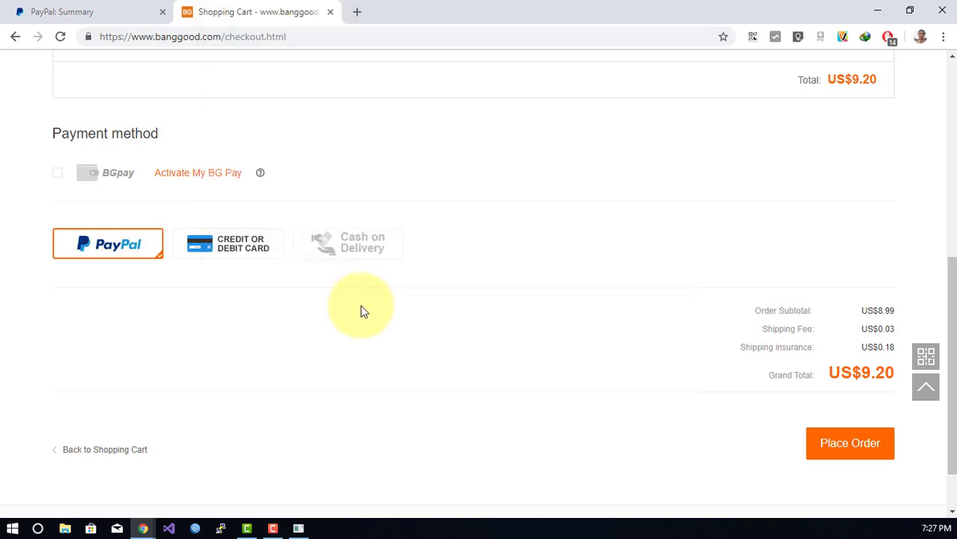
pyautogui.scroll(2, 360, 311)
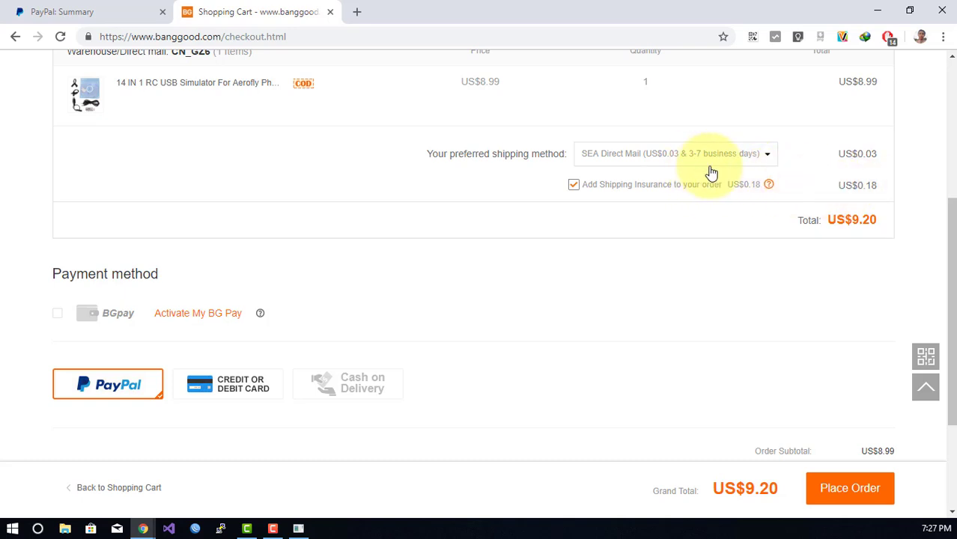
pyautogui.moveTo(774, 187)
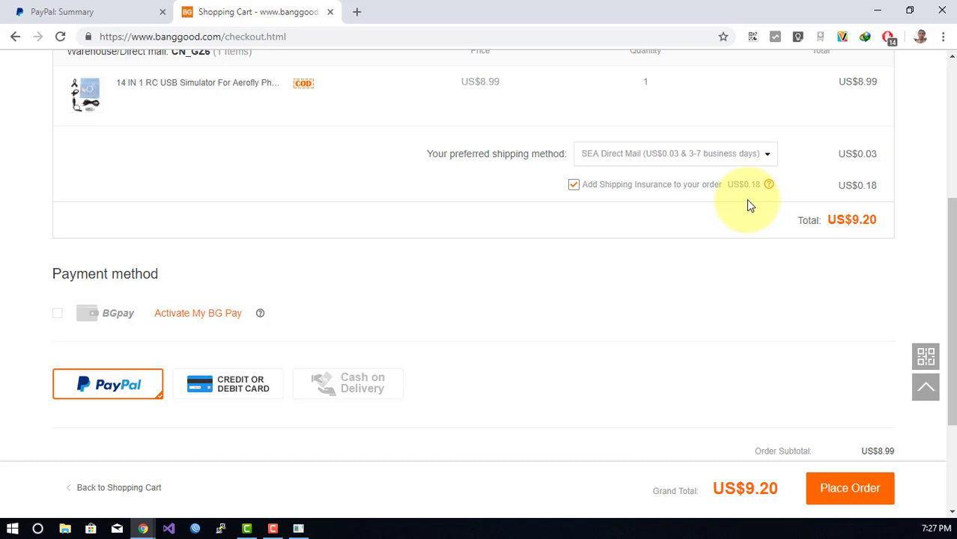
pyautogui.scroll(2, 668, 301)
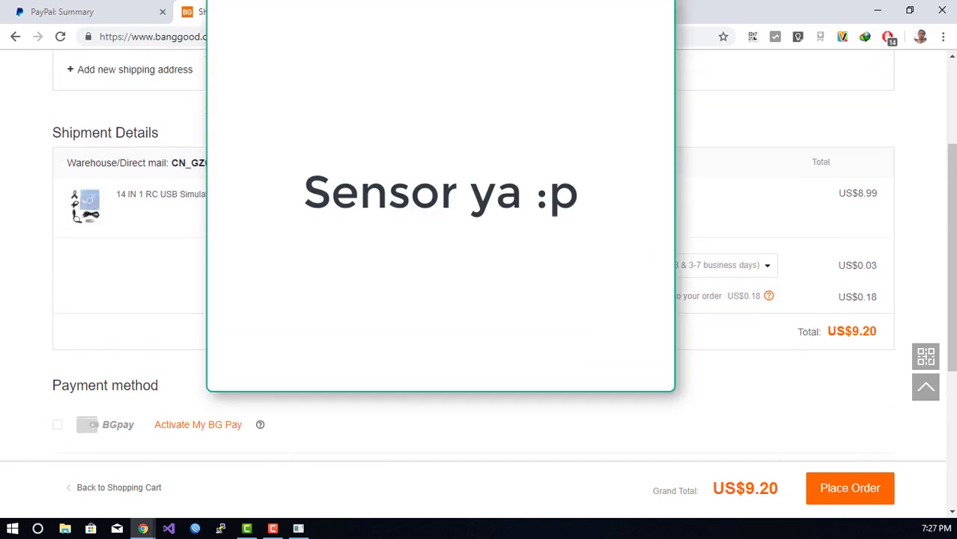
pyautogui.scroll(-5, 480, 262)
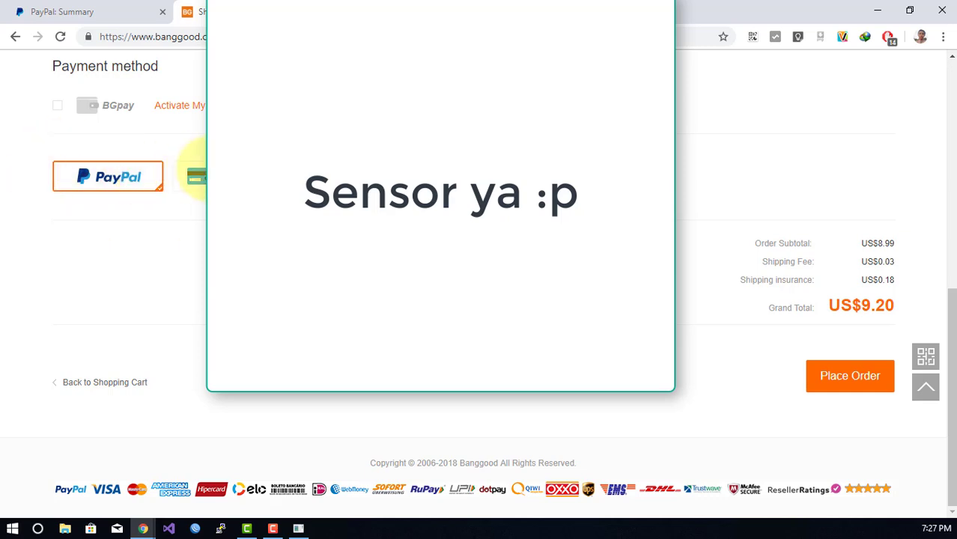
pyautogui.moveTo(333, 185)
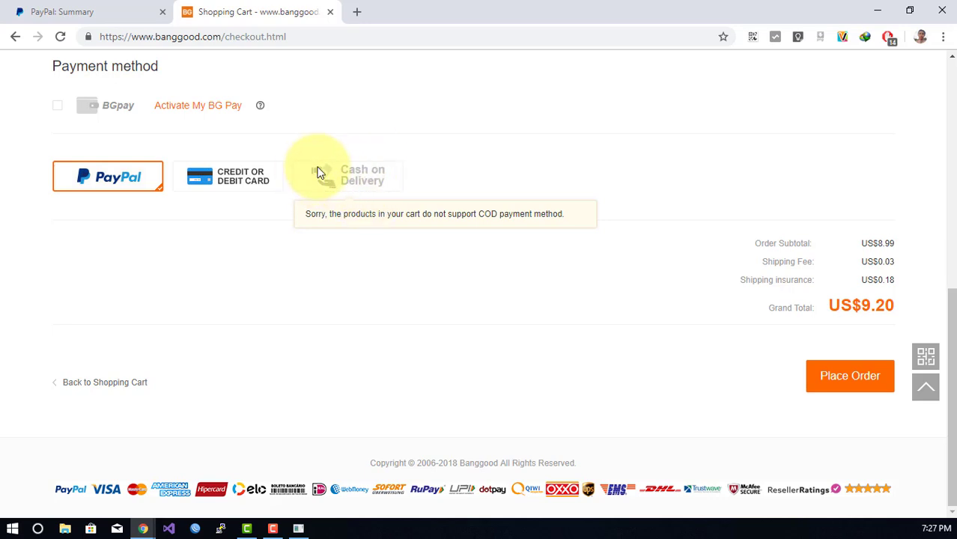
# Switch the payment method to credit or debit card and back to PayPal, and check the PayPal account summary.
pyautogui.click(247, 180)
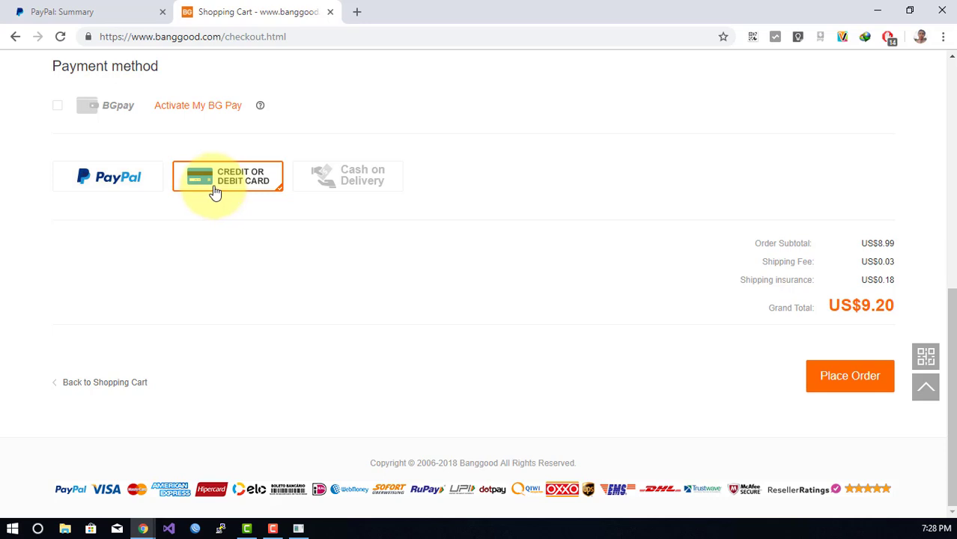
pyautogui.click(133, 188)
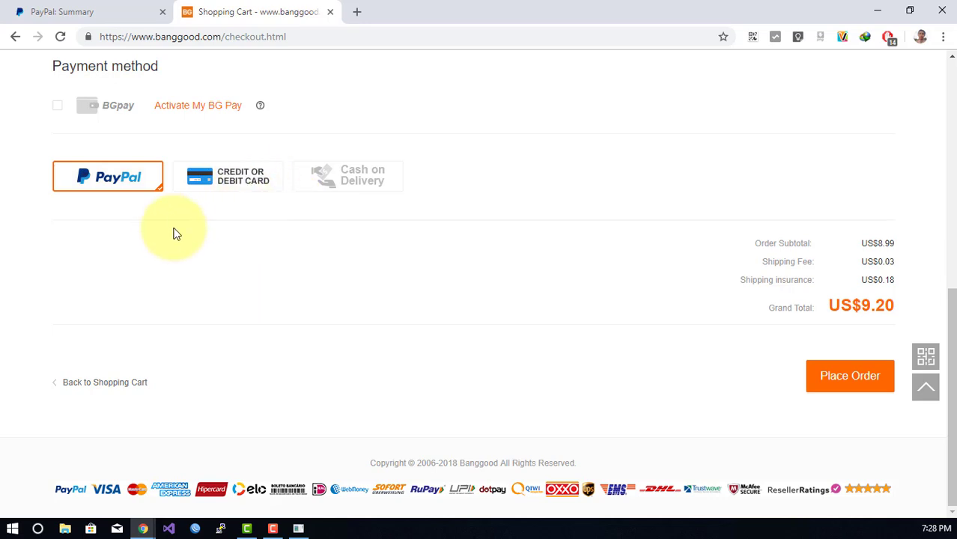
pyautogui.click(82, 9)
pyautogui.moveTo(135, 298); pyautogui.dragTo(159, 298)
pyautogui.click(224, 11)
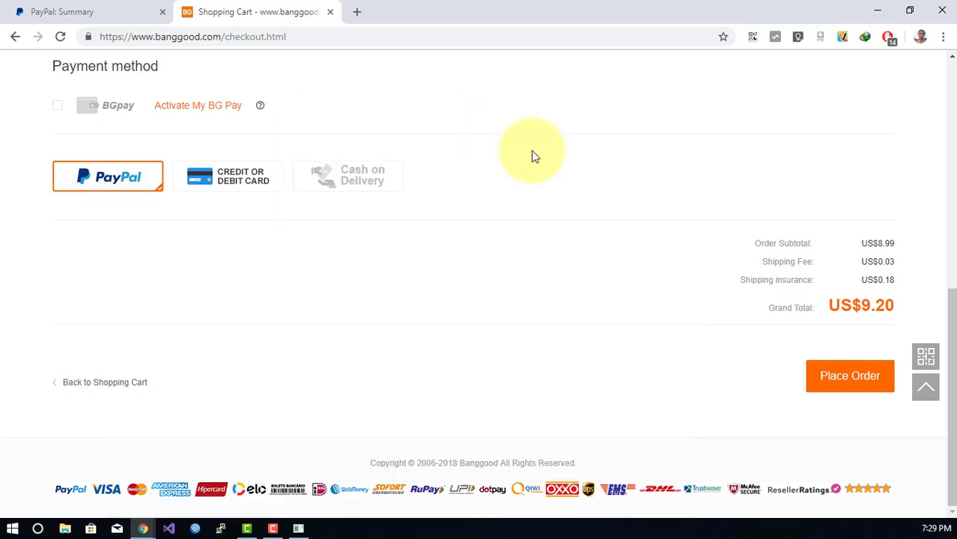
# Select the saved default shipping address for the order.
pyautogui.scroll(4, 613, 310)
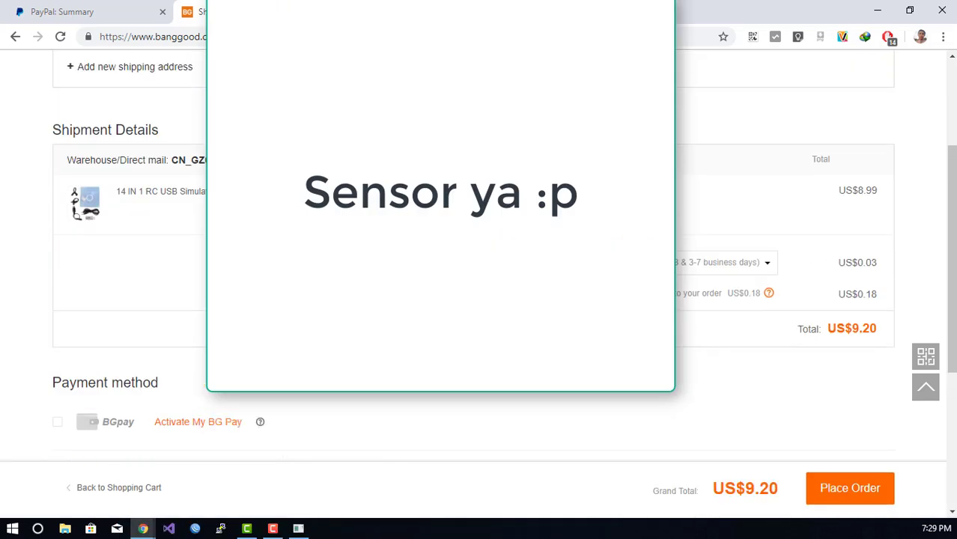
pyautogui.scroll(-4, 613, 310)
pyautogui.scroll(5, 613, 310)
pyautogui.scroll(1, 613, 310)
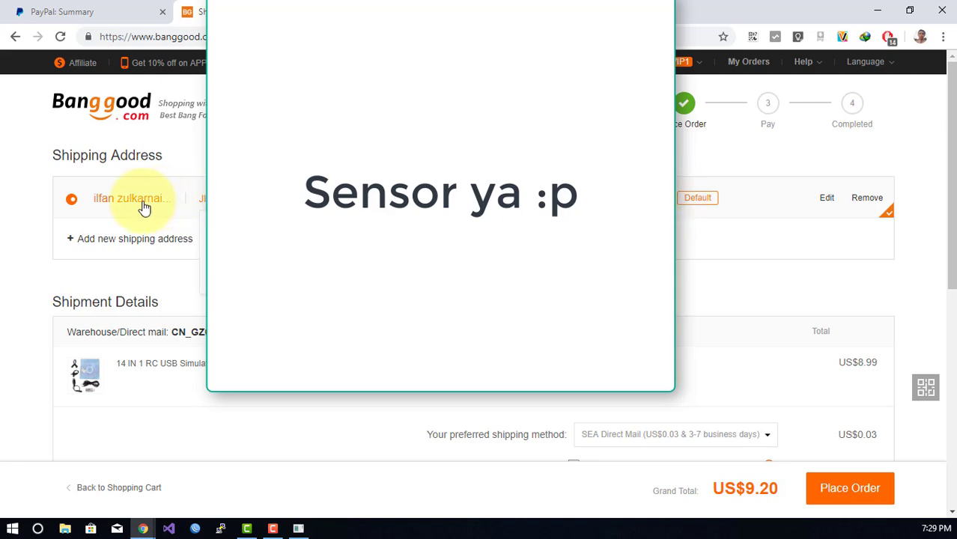
pyautogui.click(71, 199)
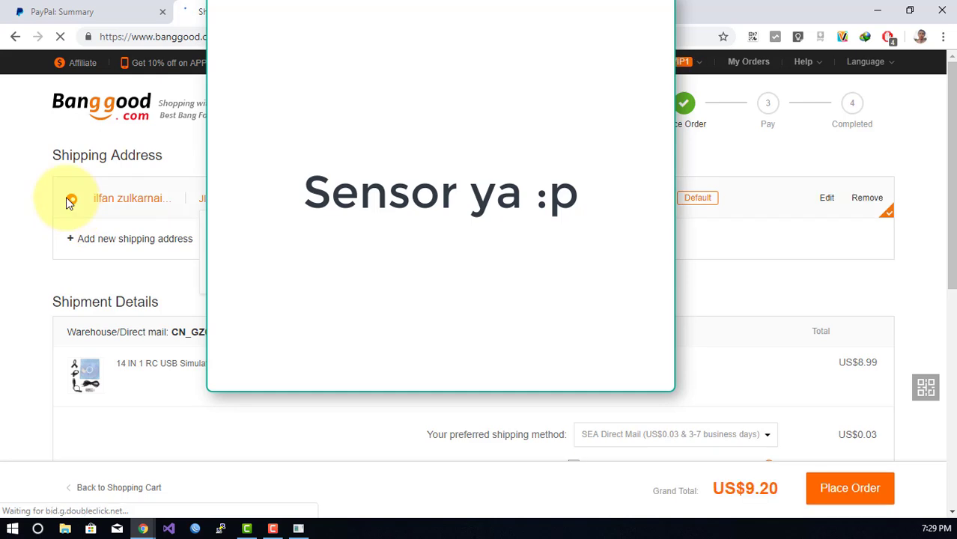
# Recheck the shipping address, shipment details and order costs, and select PayPal as the payment method.
pyautogui.scroll(-1, 440, 254)
pyautogui.scroll(-3, 188, 267)
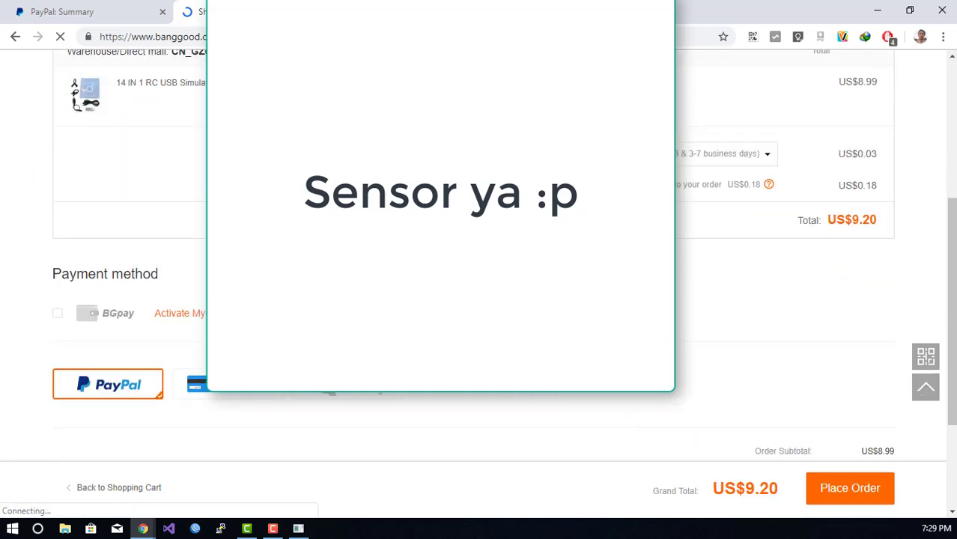
pyautogui.scroll(4, 188, 267)
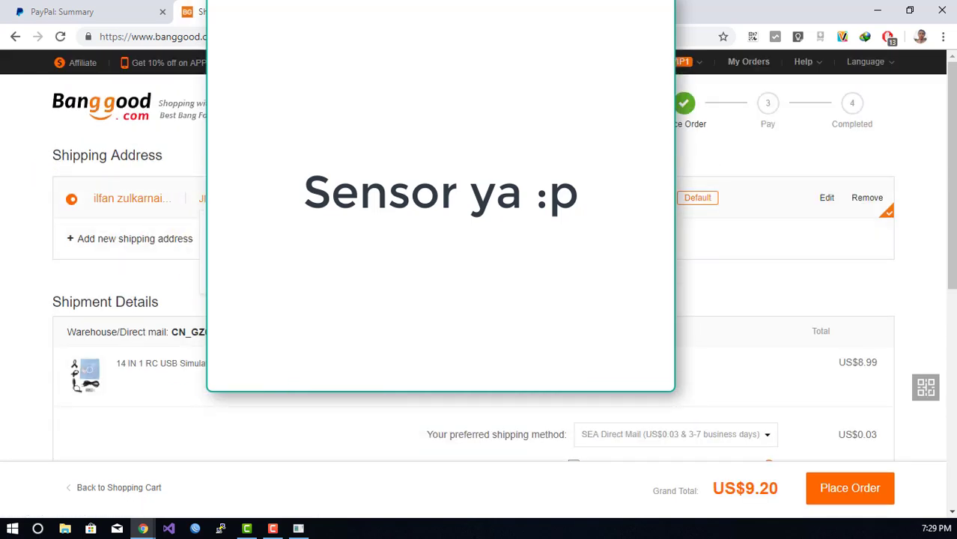
pyautogui.scroll(-3, 188, 268)
pyautogui.scroll(3, 187, 267)
pyautogui.scroll(-2, 188, 267)
pyautogui.scroll(-3, 188, 268)
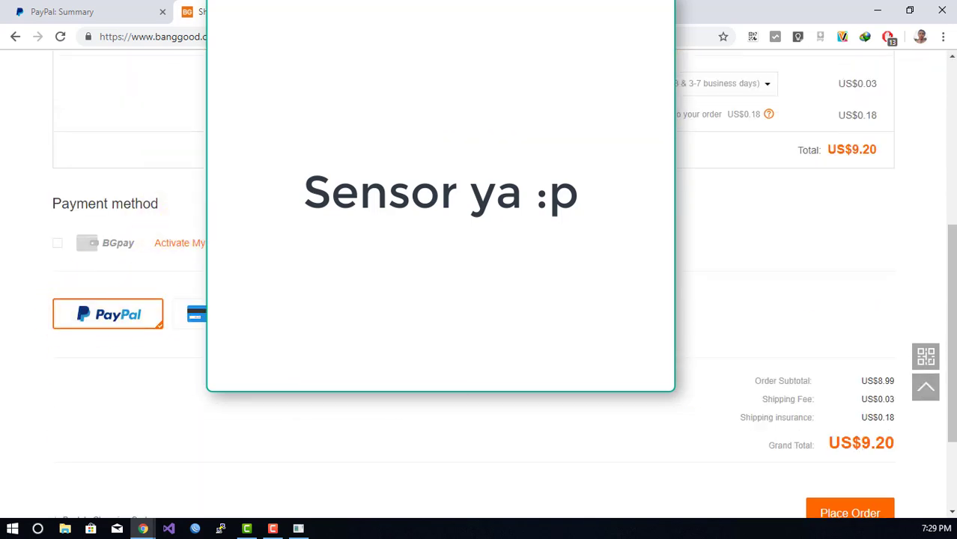
pyautogui.scroll(3, 810, 173)
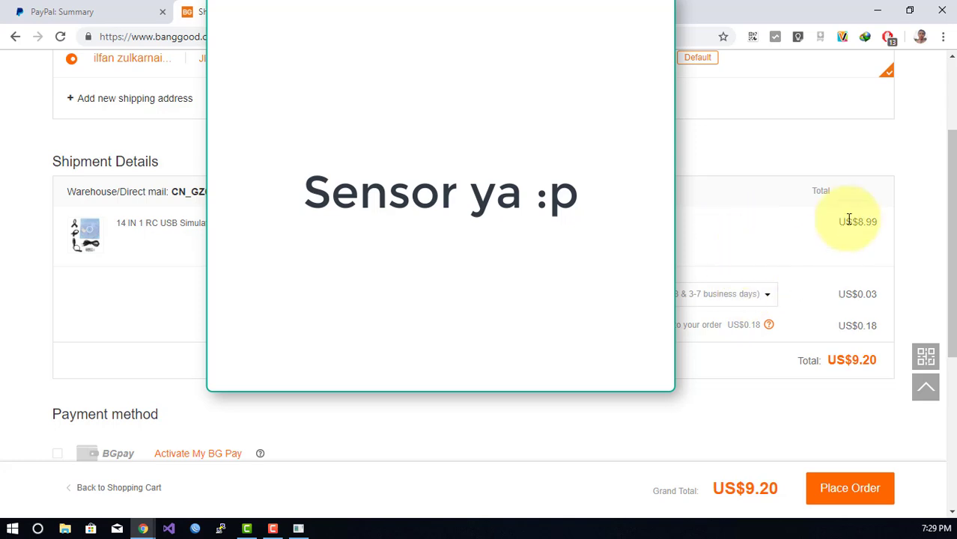
pyautogui.scroll(-4, 762, 288)
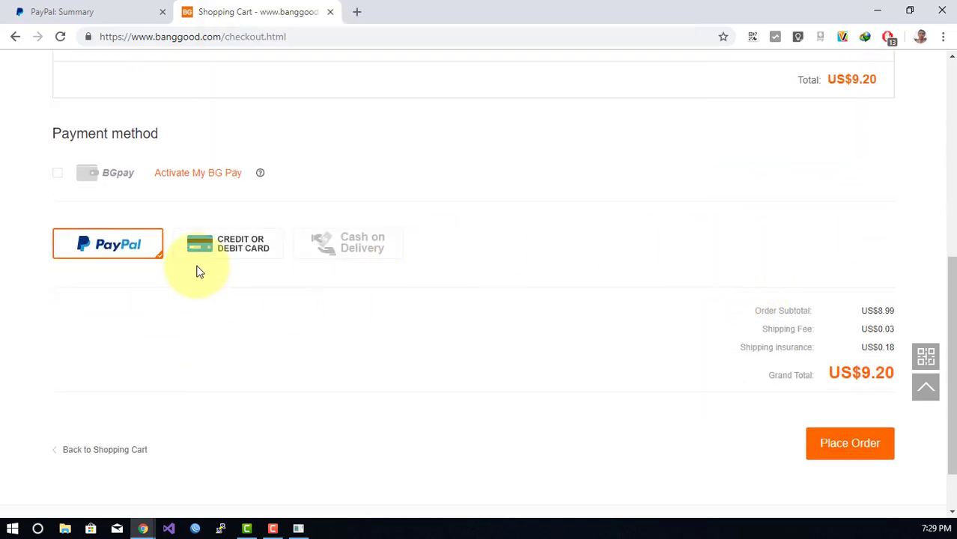
pyautogui.click(83, 247)
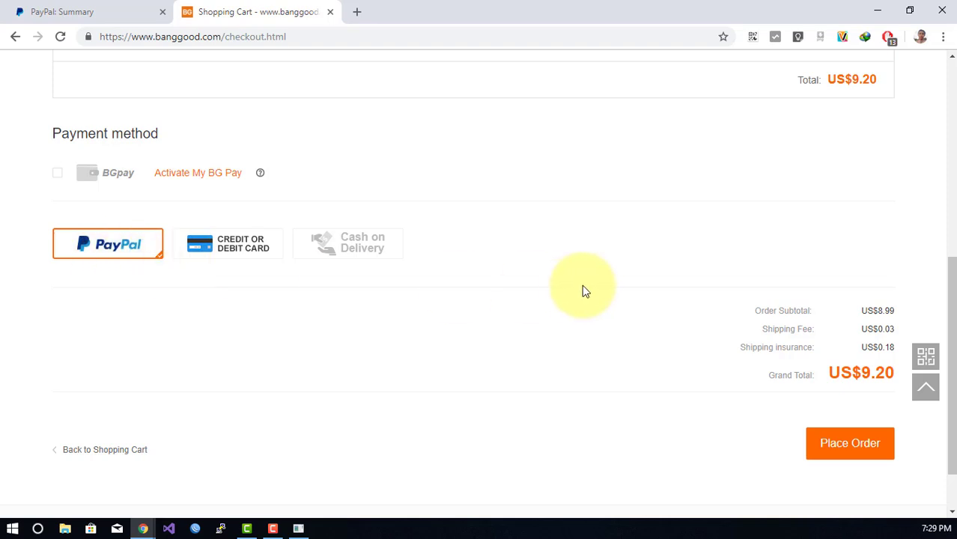
# Place the order and pay for it through PayPal with PayPal Balance (USD) as the funding source.
pyautogui.scroll(-1, 598, 286)
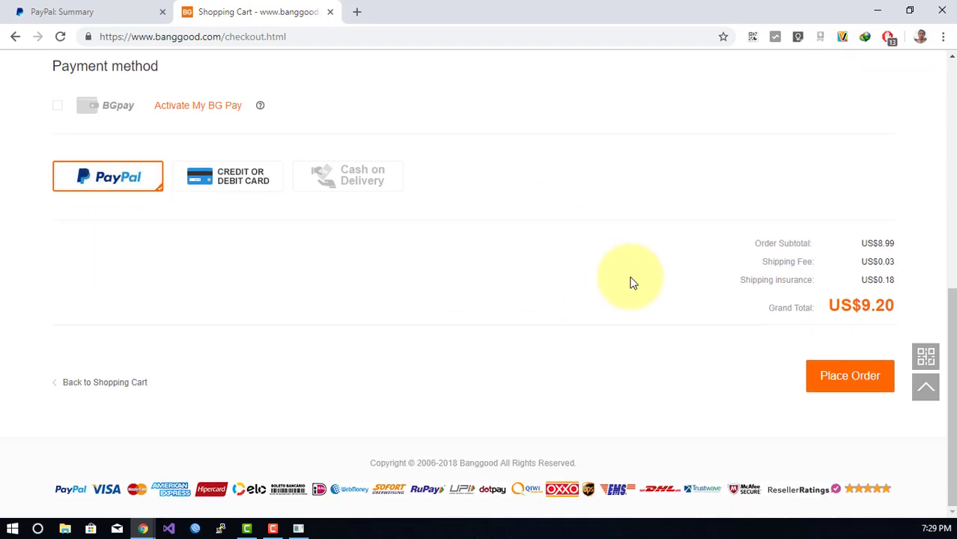
pyautogui.click(853, 378)
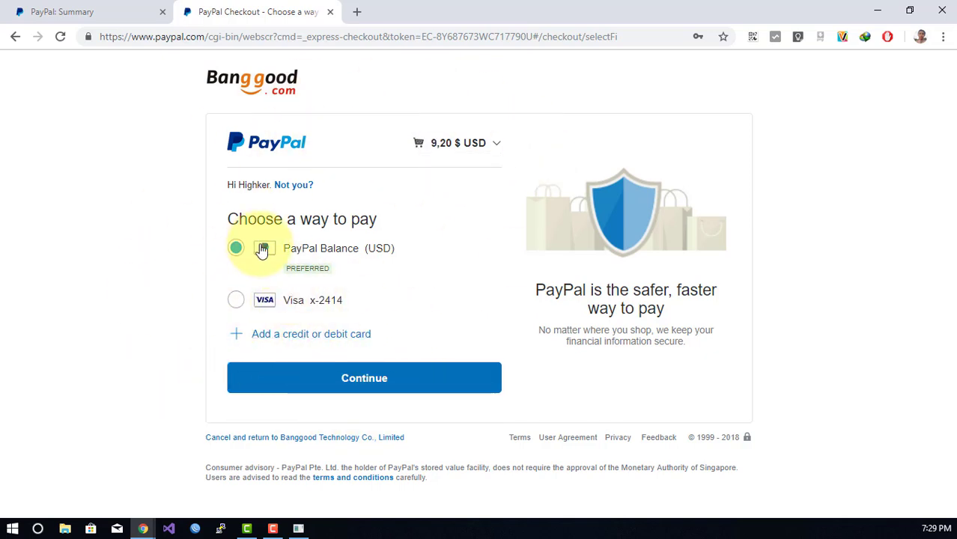
pyautogui.click(303, 249)
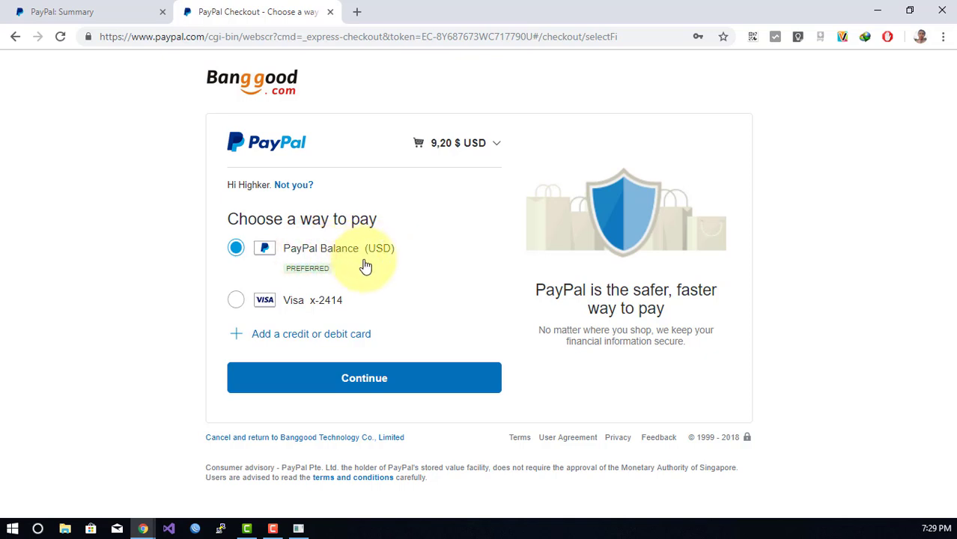
pyautogui.click(363, 378)
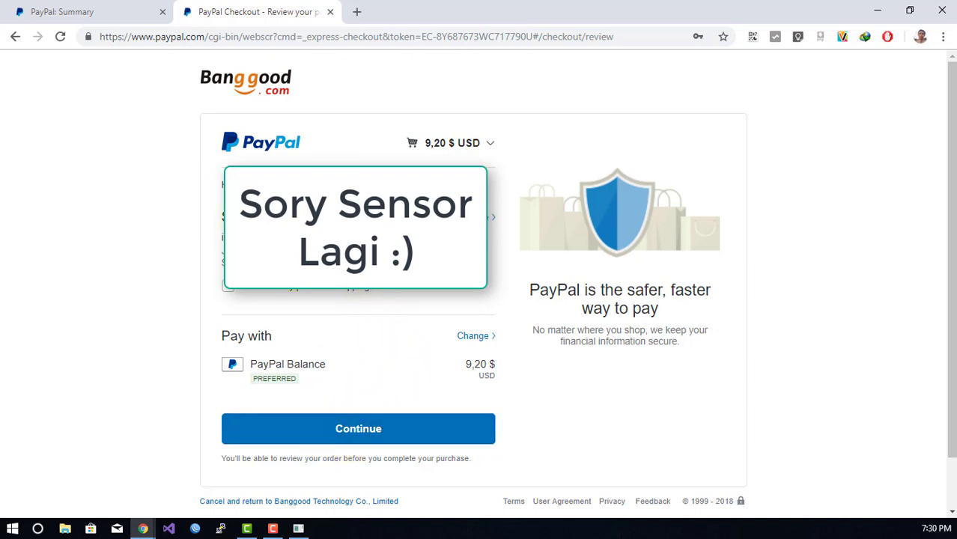
pyautogui.click(358, 427)
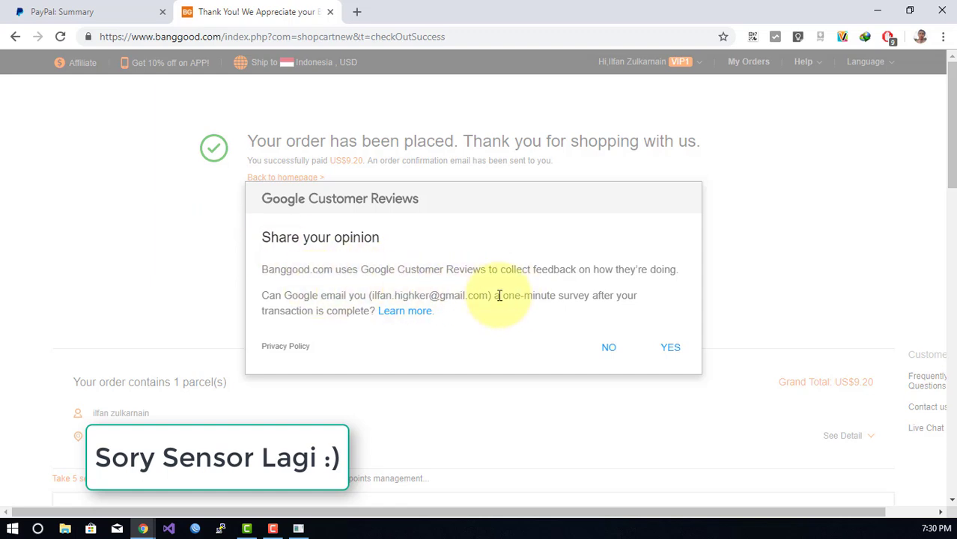
# Decline the Google Customer Reviews survey and review the order confirmation page with the parcel's details expanded.
pyautogui.click(608, 349)
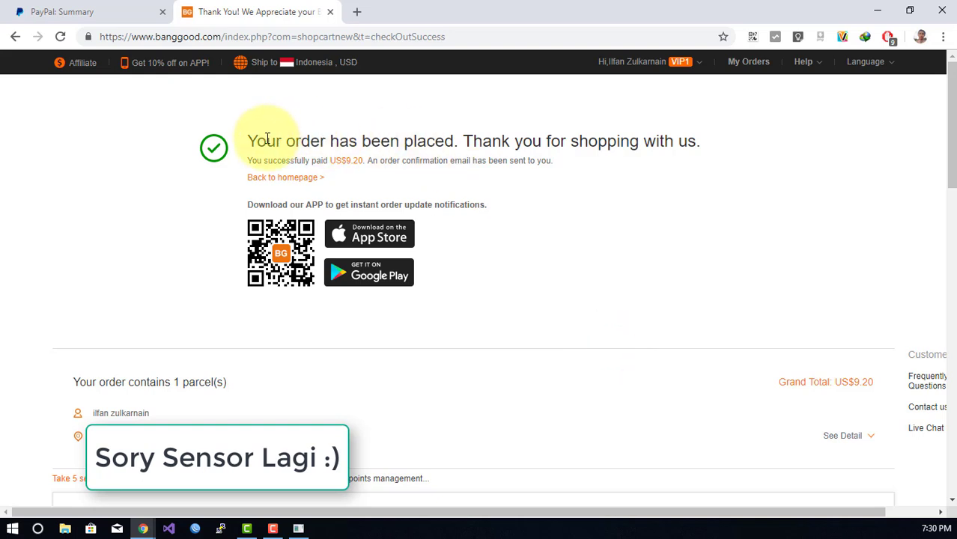
pyautogui.moveTo(254, 139); pyautogui.dragTo(445, 142)
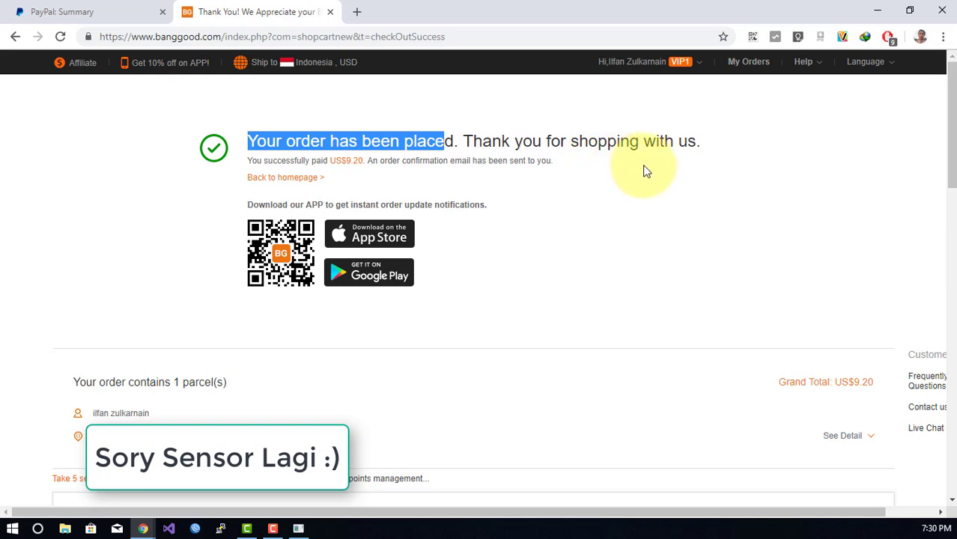
pyautogui.scroll(-4, 643, 165)
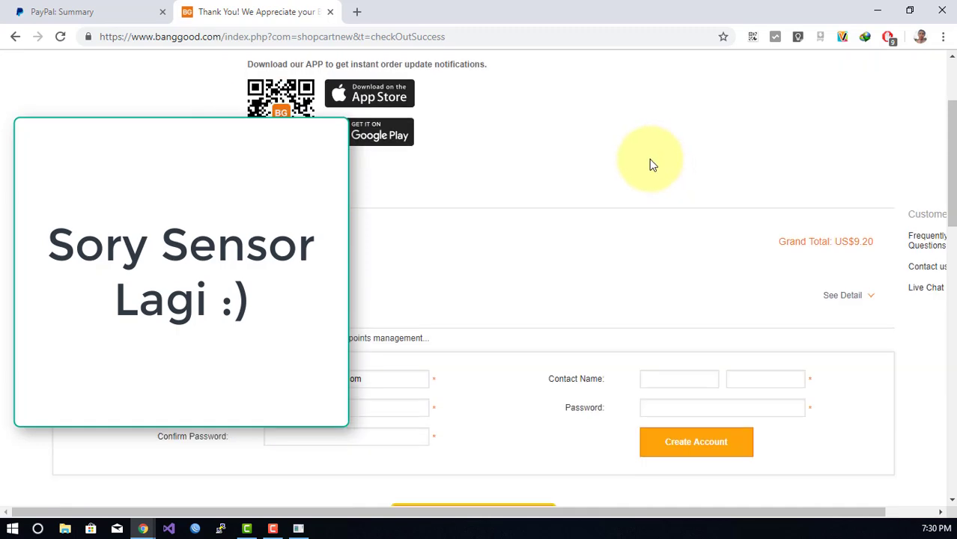
pyautogui.scroll(2, 599, 195)
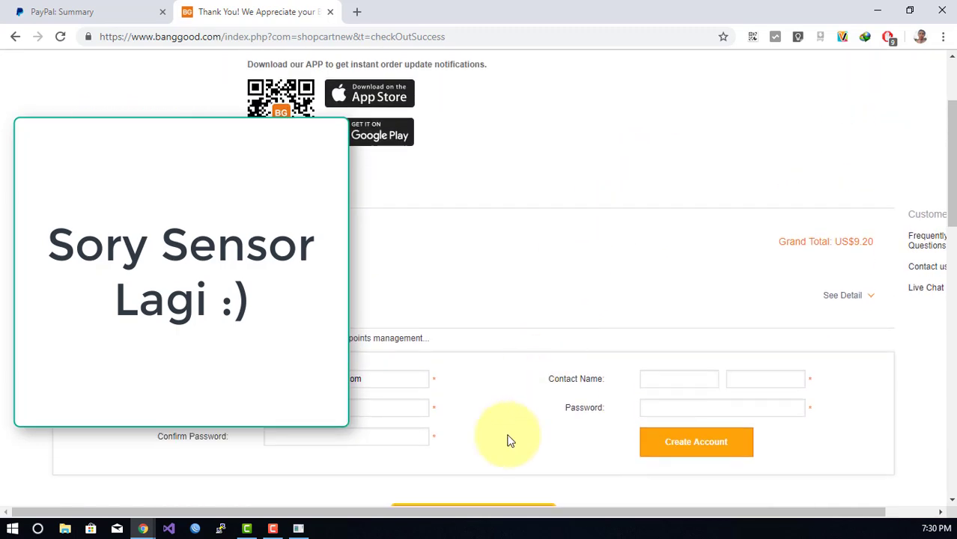
pyautogui.moveTo(482, 512); pyautogui.dragTo(533, 512)
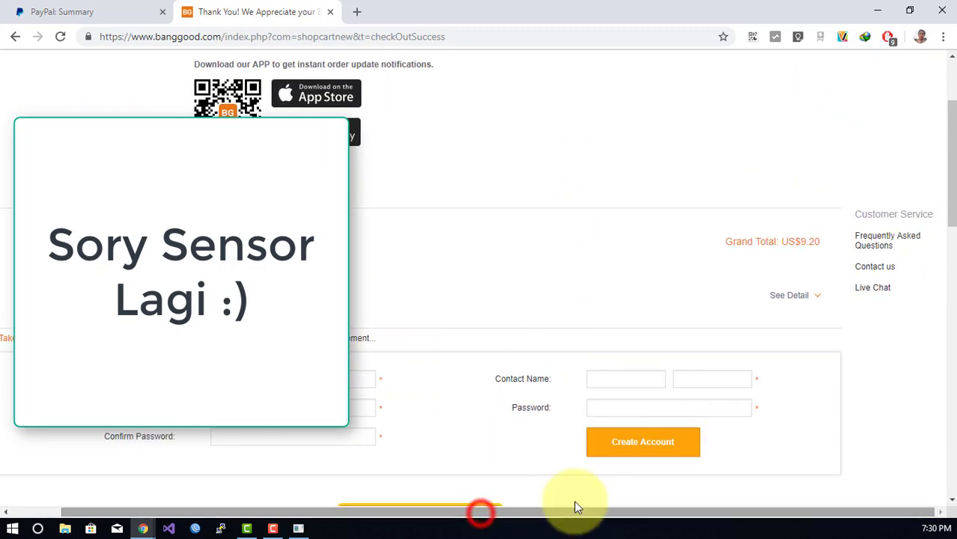
pyautogui.click(813, 294)
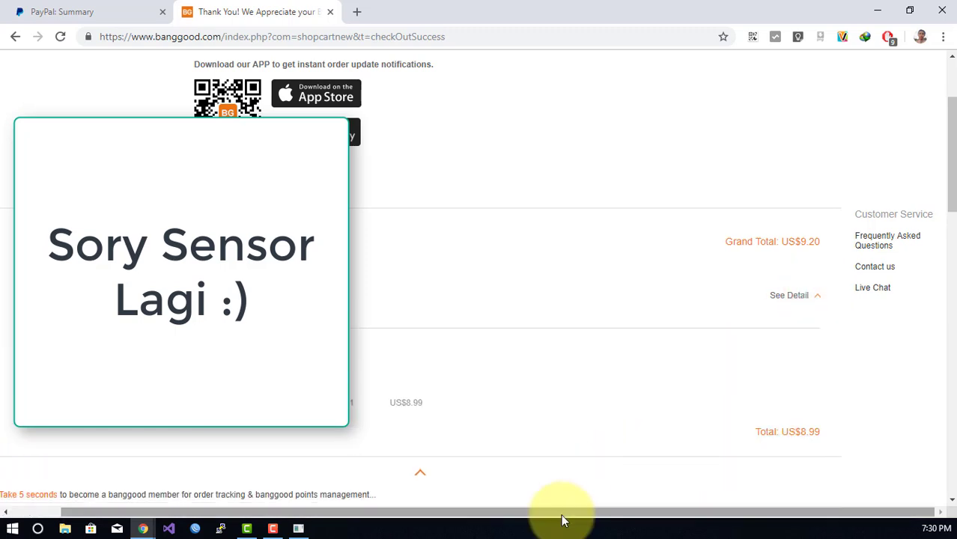
pyautogui.moveTo(561, 513); pyautogui.dragTo(503, 512)
pyautogui.scroll(2, 561, 450)
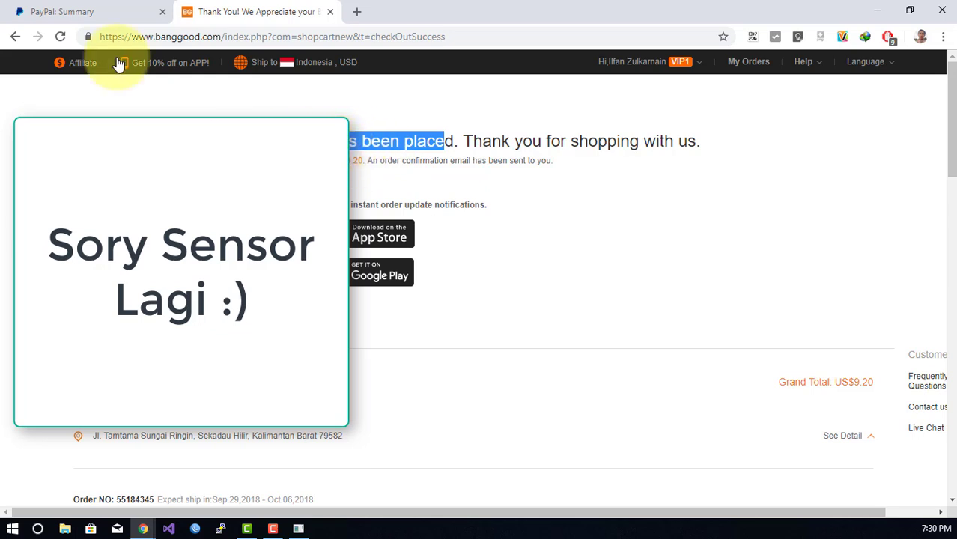
# Check the PayPal account summary for the remaining balance and the Banggood payment, and return to the order confirmation page.
pyautogui.click(61, 12)
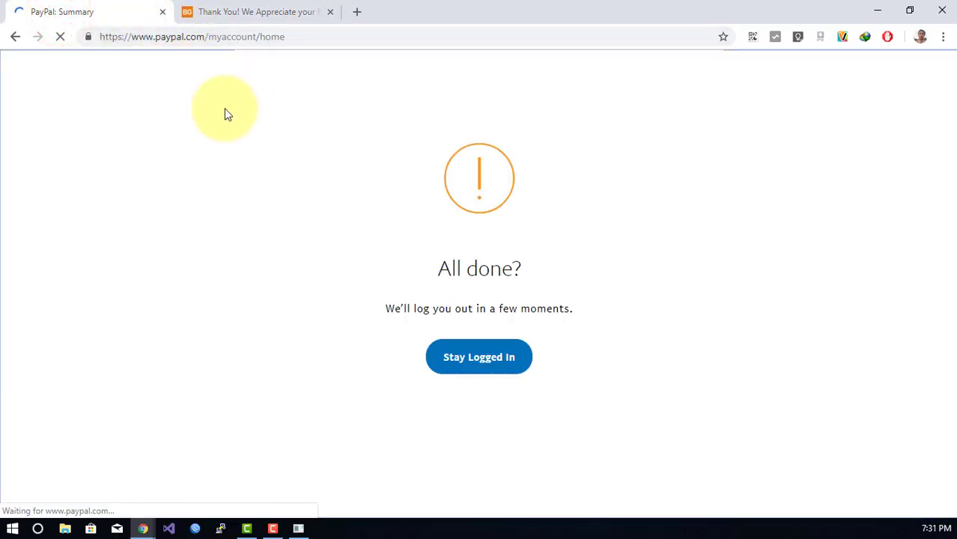
pyautogui.click(254, 12)
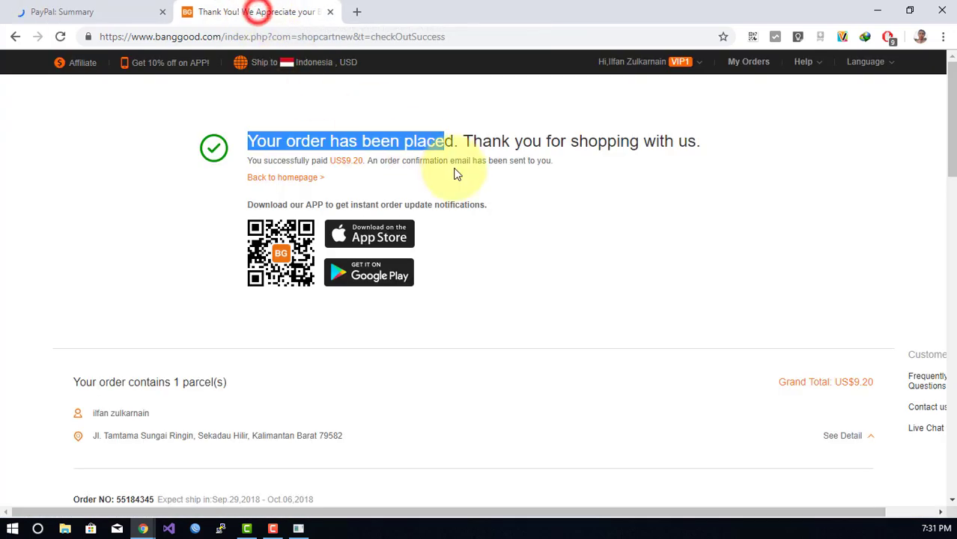
pyautogui.click(75, 11)
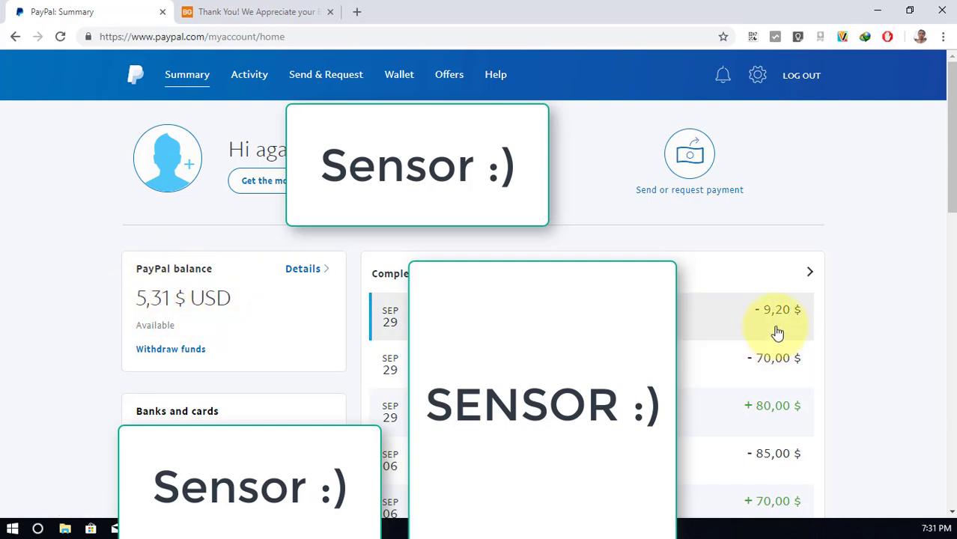
pyautogui.click(274, 11)
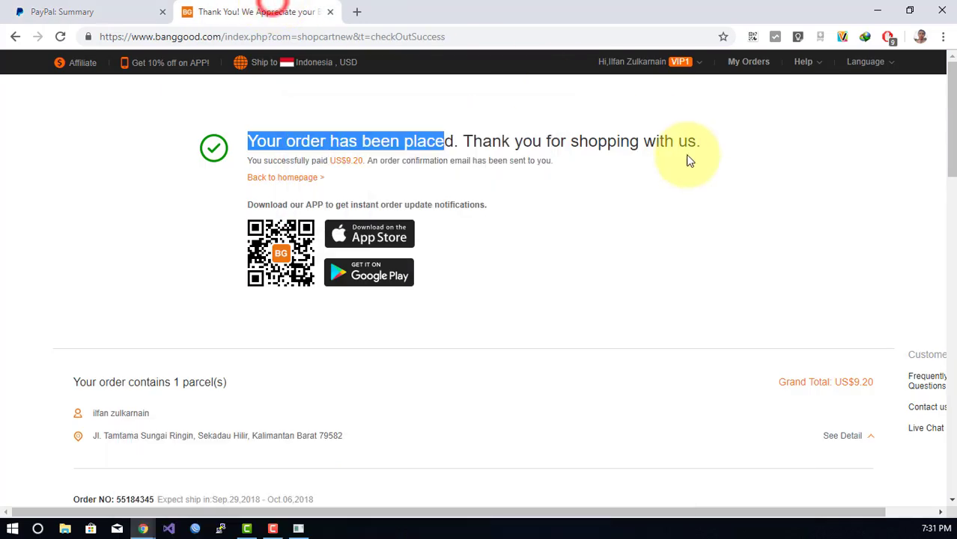
pyautogui.click(721, 161)
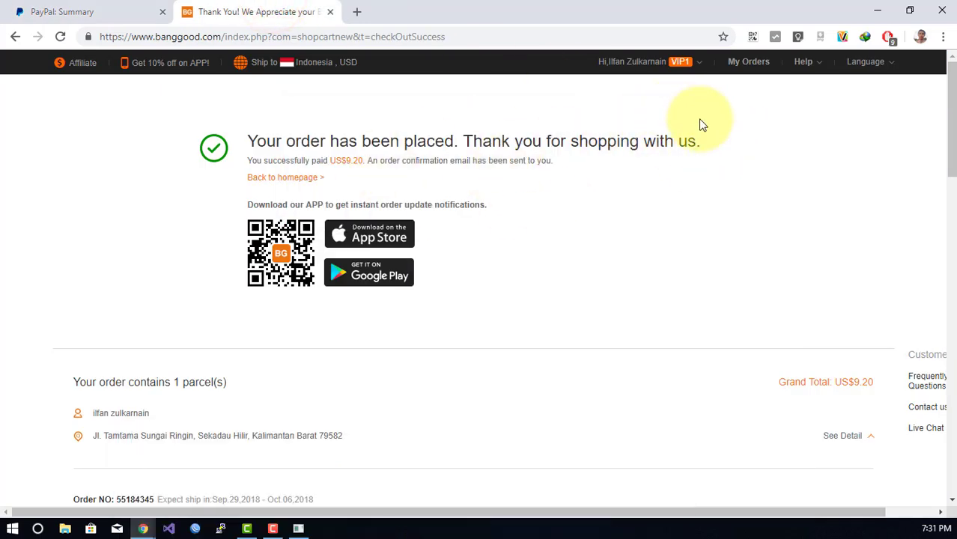
# Open the list of Banggood orders and check the status of the 14 IN 1 RC USB Simulator order.
pyautogui.click(749, 63)
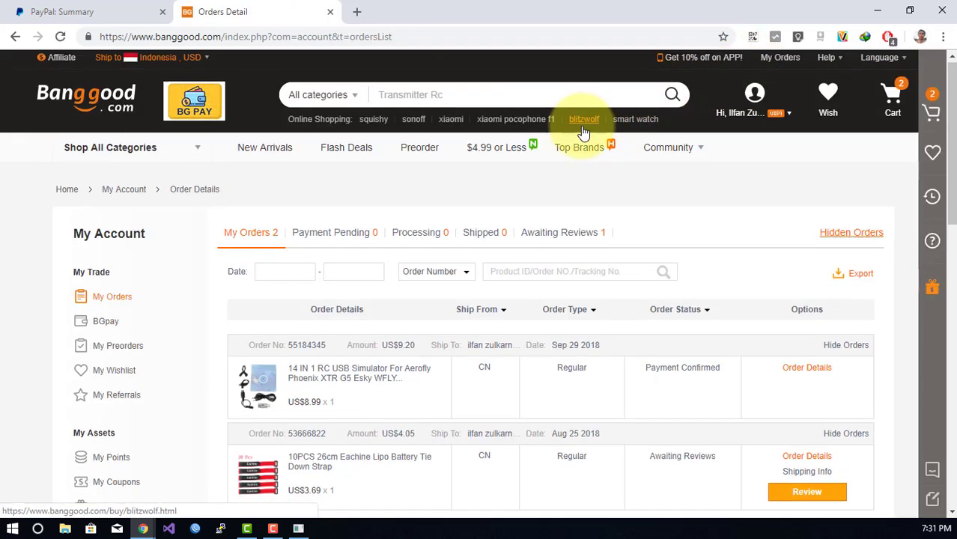
pyautogui.scroll(-1, 591, 187)
pyautogui.scroll(-1, 450, 331)
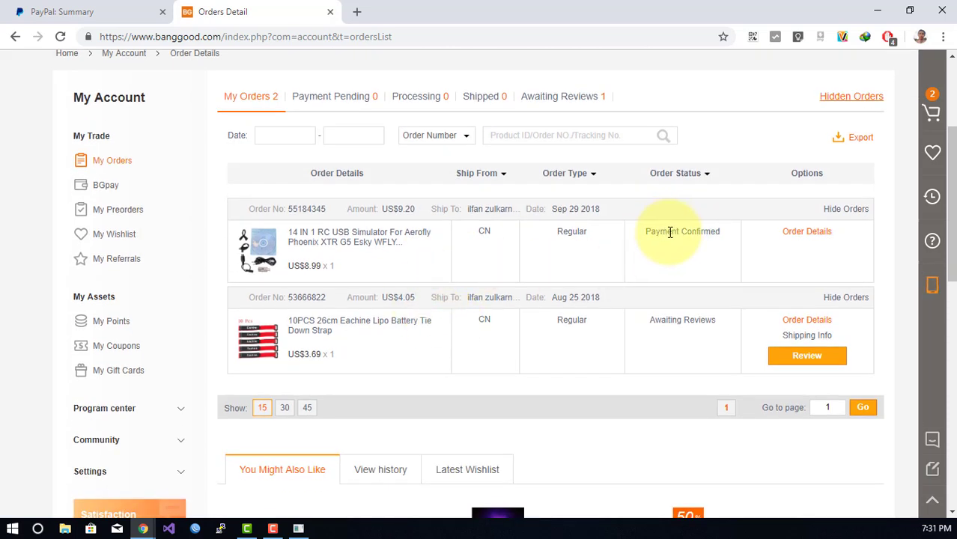
pyautogui.doubleClick(646, 233)
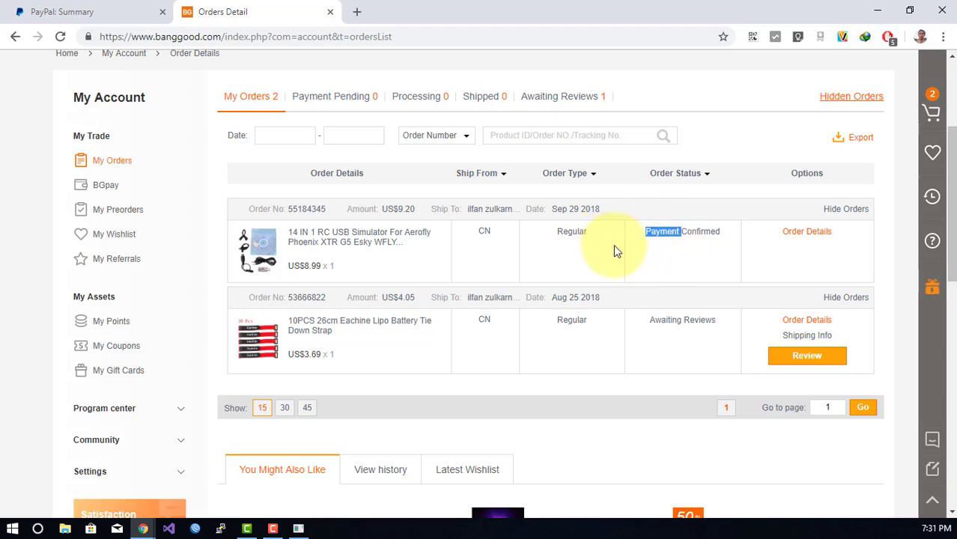
# Open the simulator order's details and examine its progress stages, shipping and payment methods, totals and product information.
pyautogui.click(798, 244)
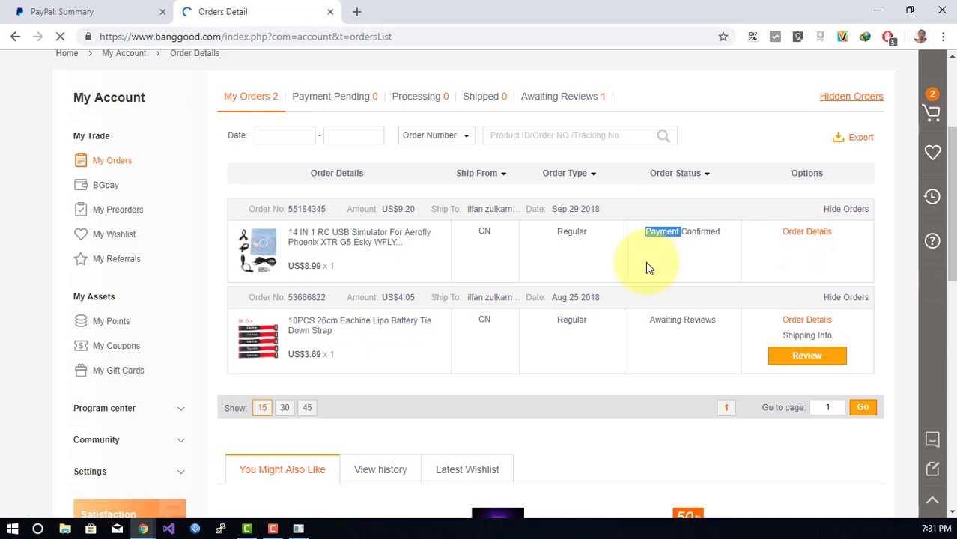
pyautogui.scroll(-1, 633, 236)
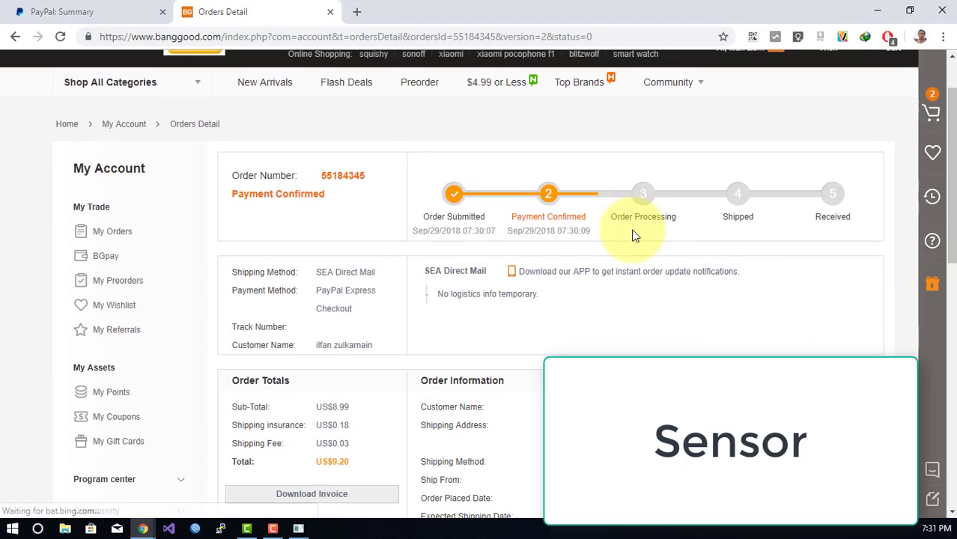
pyautogui.scroll(1, 569, 221)
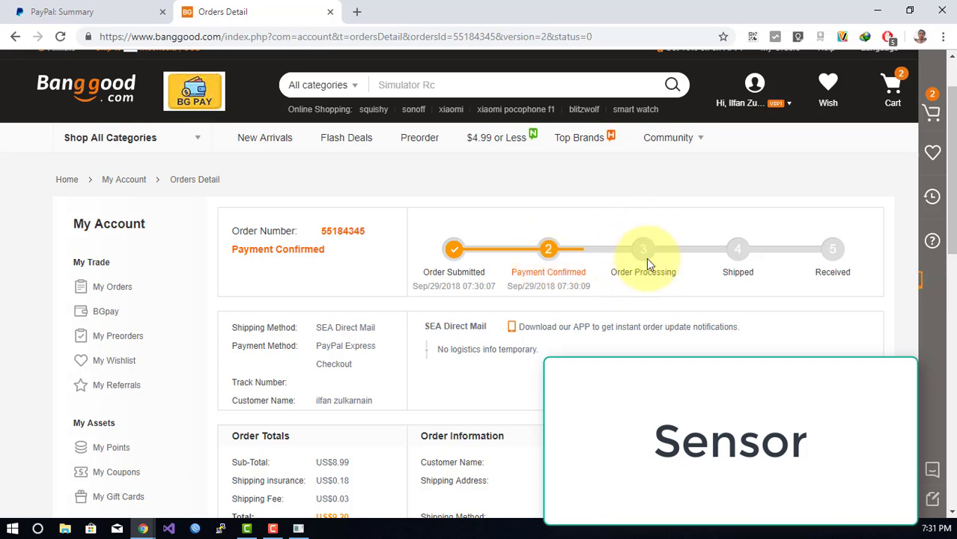
pyautogui.scroll(-1, 624, 329)
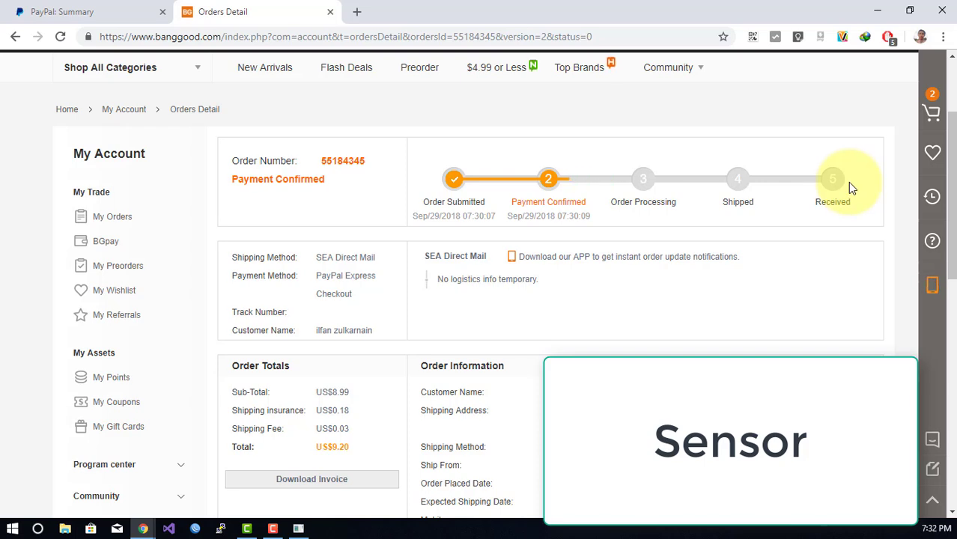
pyautogui.scroll(-6, 519, 166)
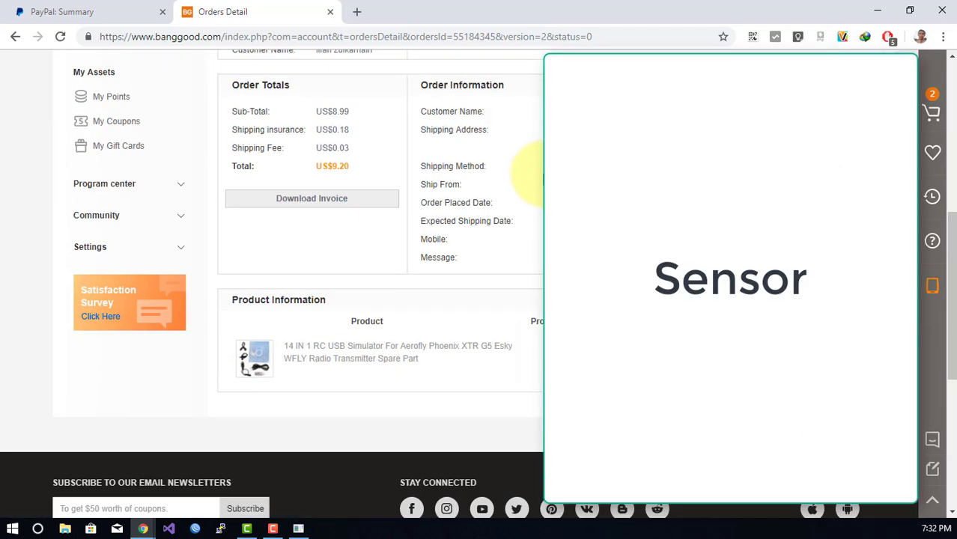
pyautogui.scroll(10, 533, 190)
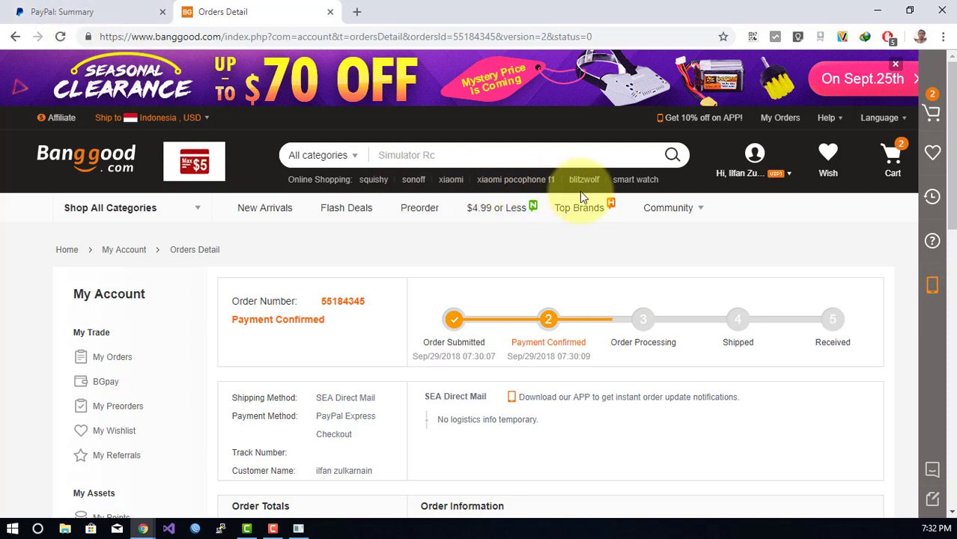
# Recheck the order details page for the order progress, tracking and logistics information, shipping address and expected shipping date.
pyautogui.moveTo(666, 209)
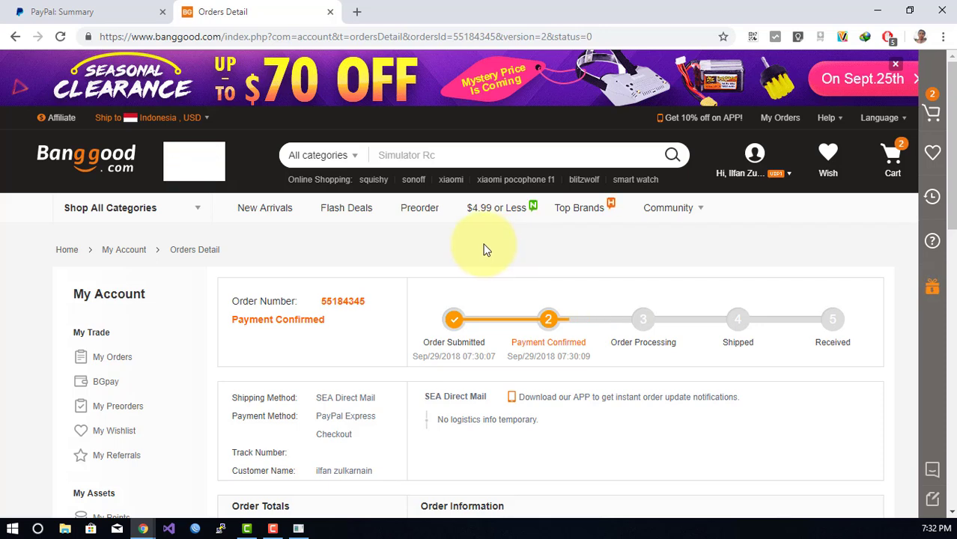
pyautogui.scroll(-1, 483, 249)
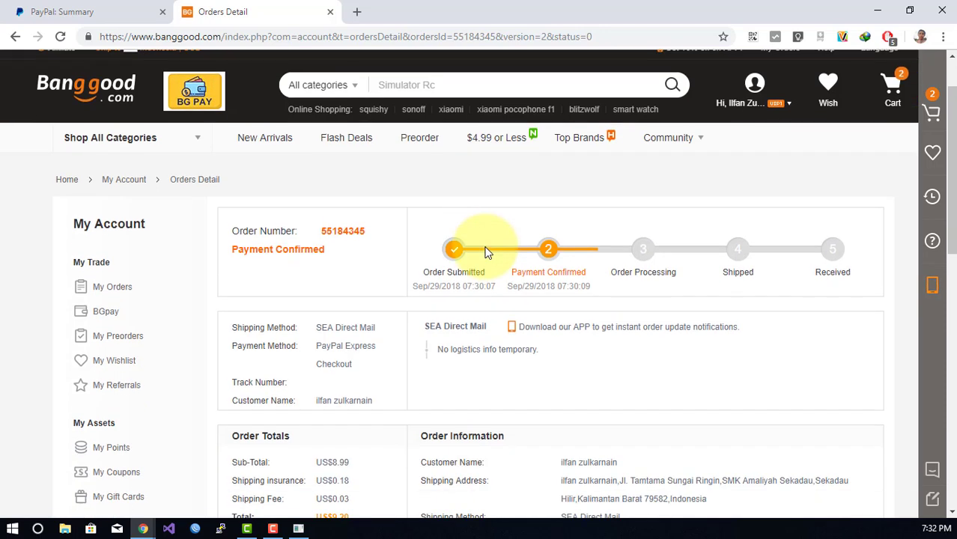
pyautogui.scroll(-2, 487, 263)
pyautogui.scroll(2, 487, 265)
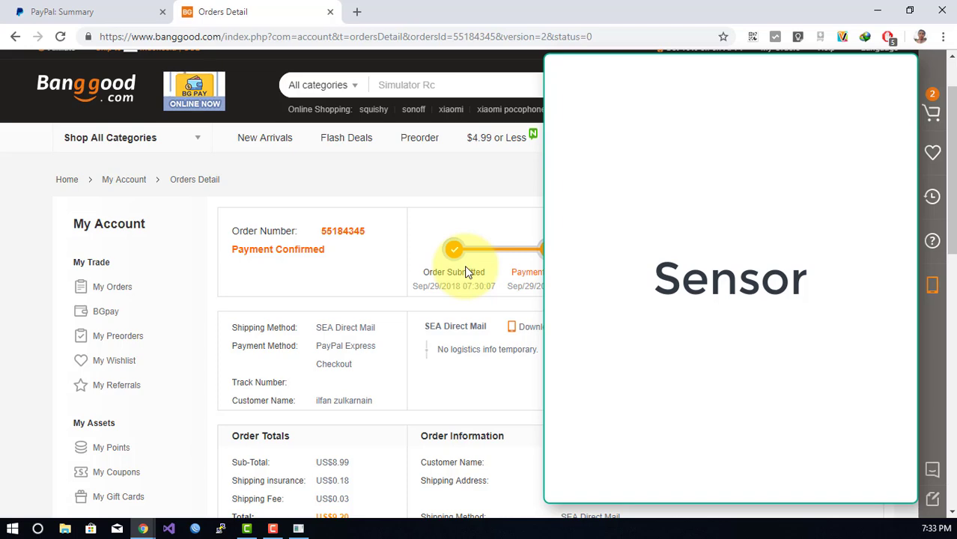
pyautogui.scroll(-4, 464, 272)
pyautogui.scroll(-6, 460, 273)
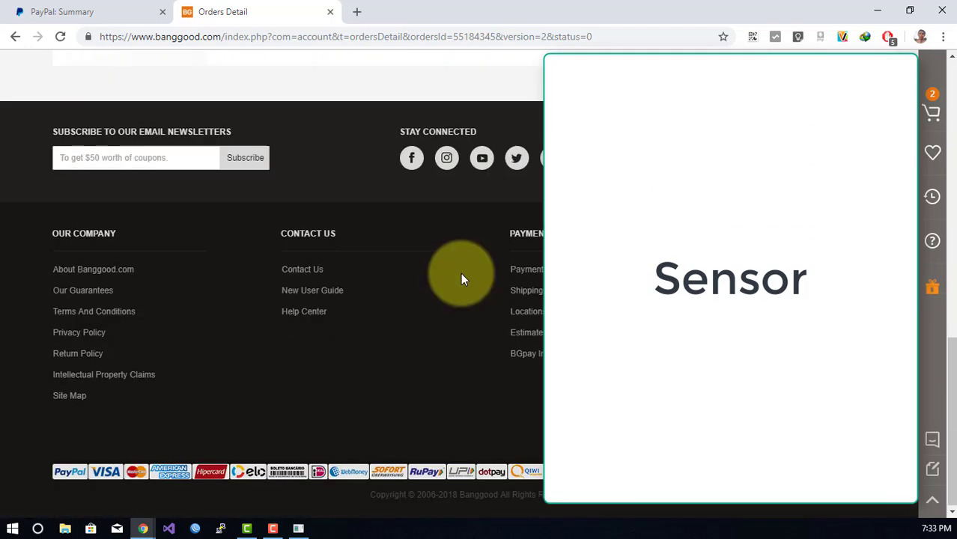
pyautogui.scroll(4, 460, 273)
pyautogui.scroll(3, 460, 272)
pyautogui.scroll(2, 457, 277)
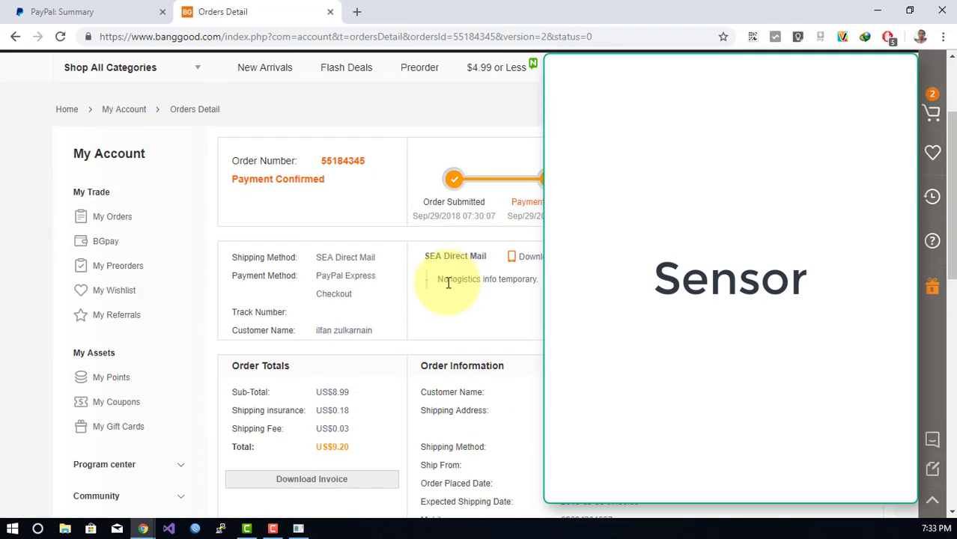
pyautogui.scroll(2, 459, 281)
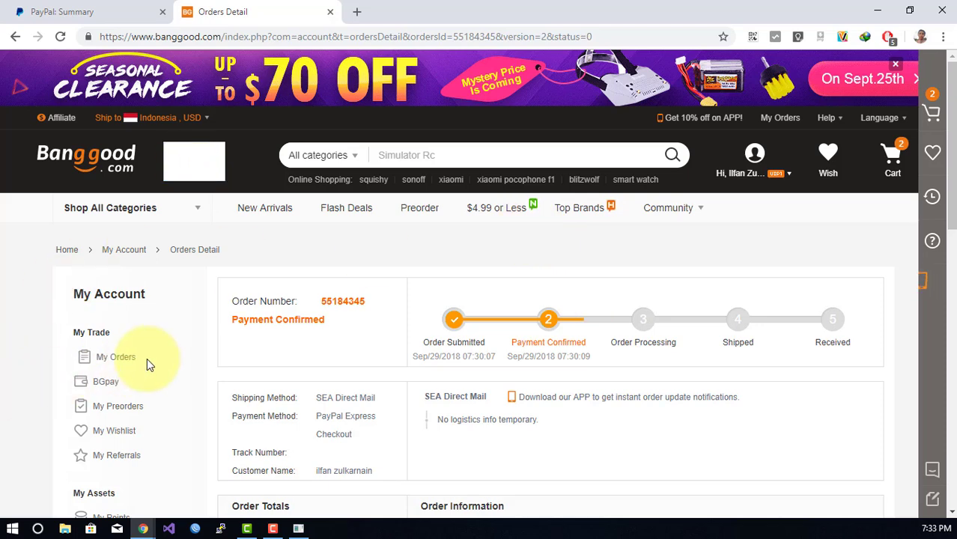
pyautogui.scroll(-3, 359, 438)
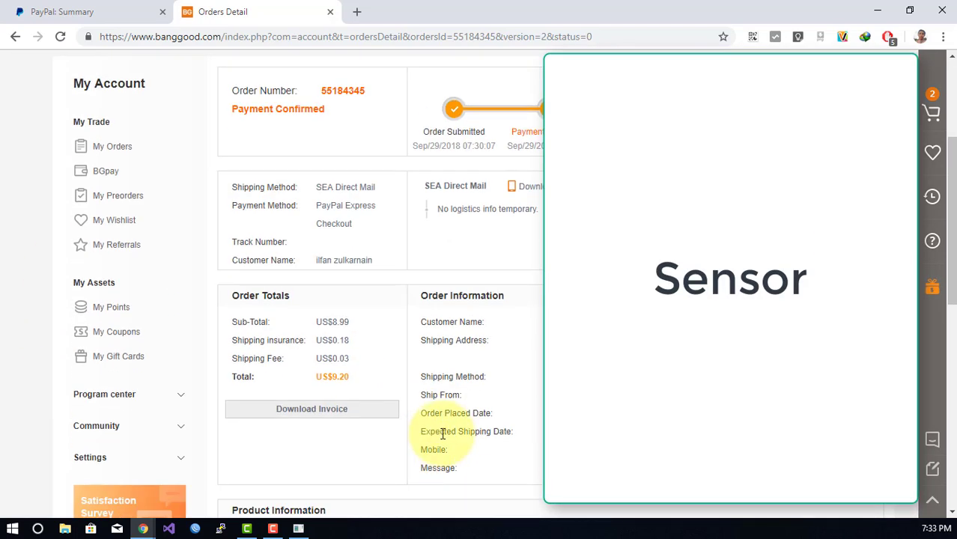
pyautogui.scroll(3, 449, 433)
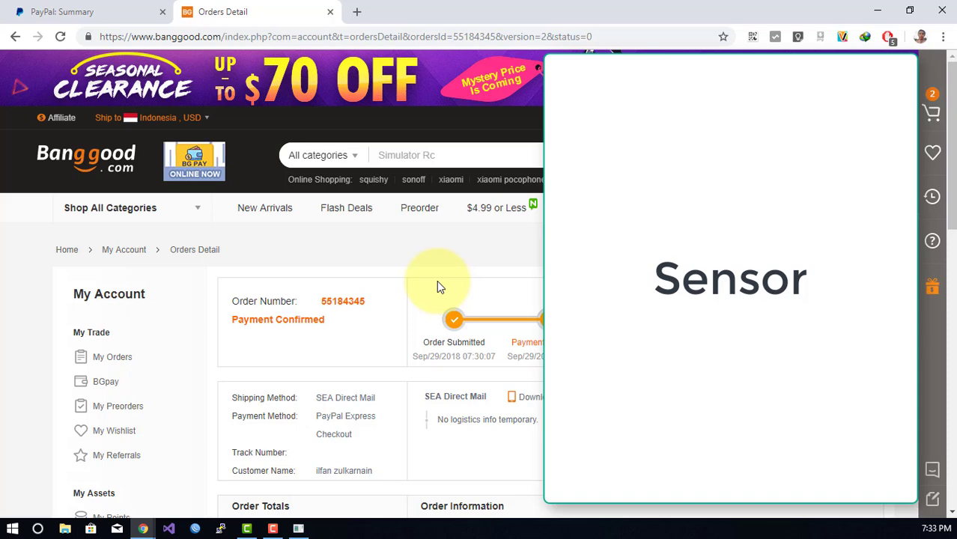
pyautogui.scroll(-5, 437, 280)
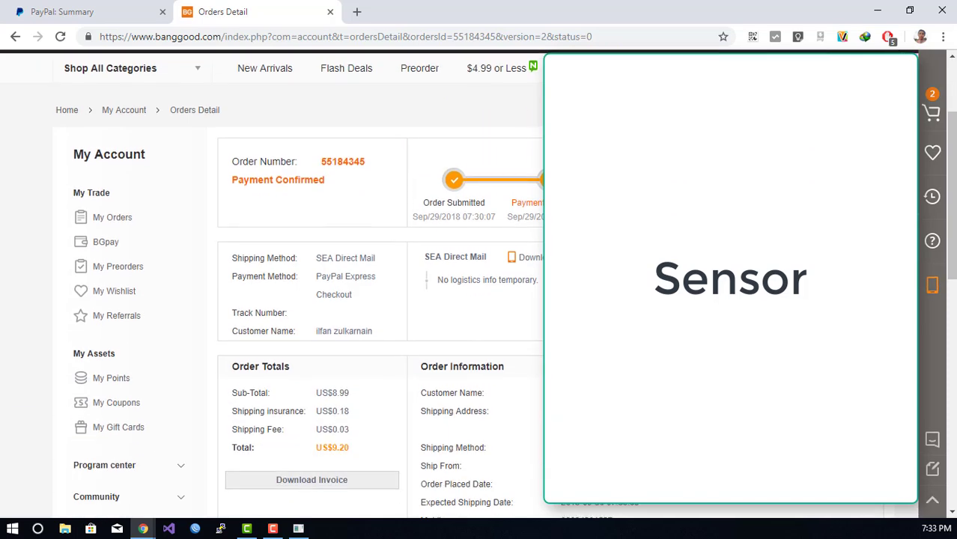
pyautogui.scroll(5, 363, 214)
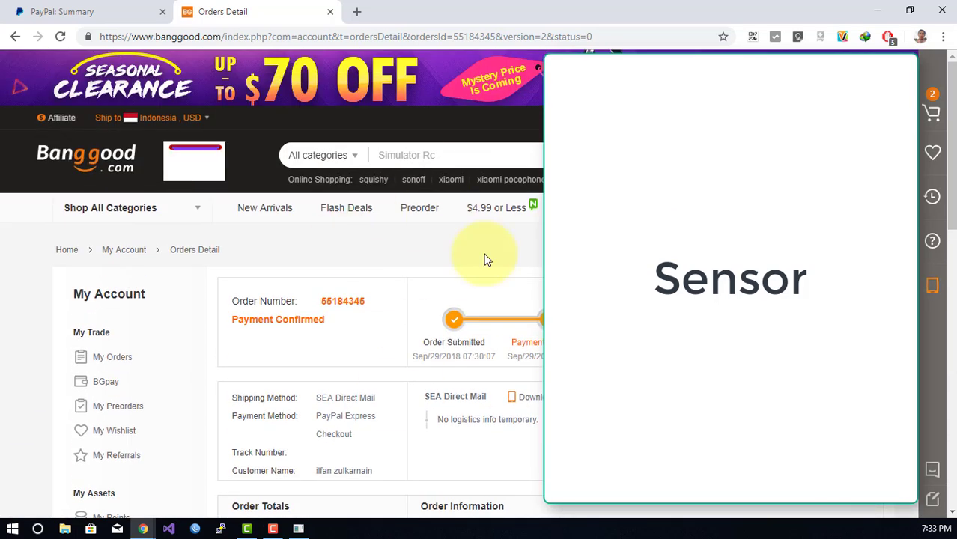
pyautogui.scroll(-3, 491, 293)
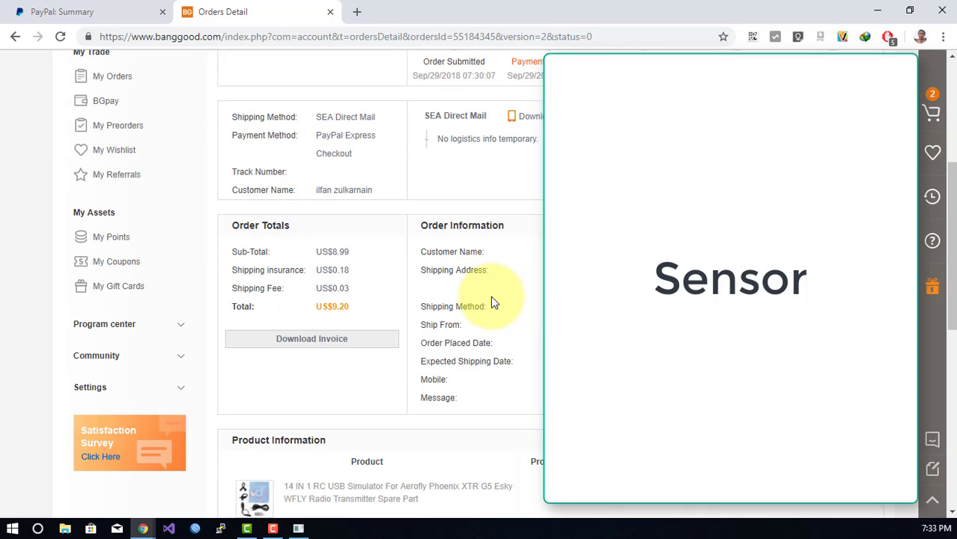
pyautogui.scroll(3, 498, 241)
pyautogui.click(499, 242)
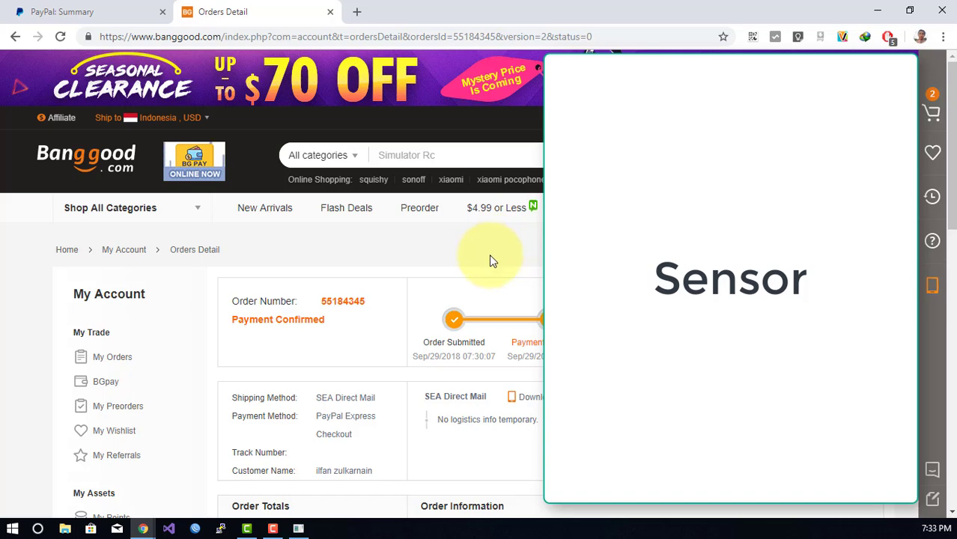
pyautogui.scroll(-3, 491, 258)
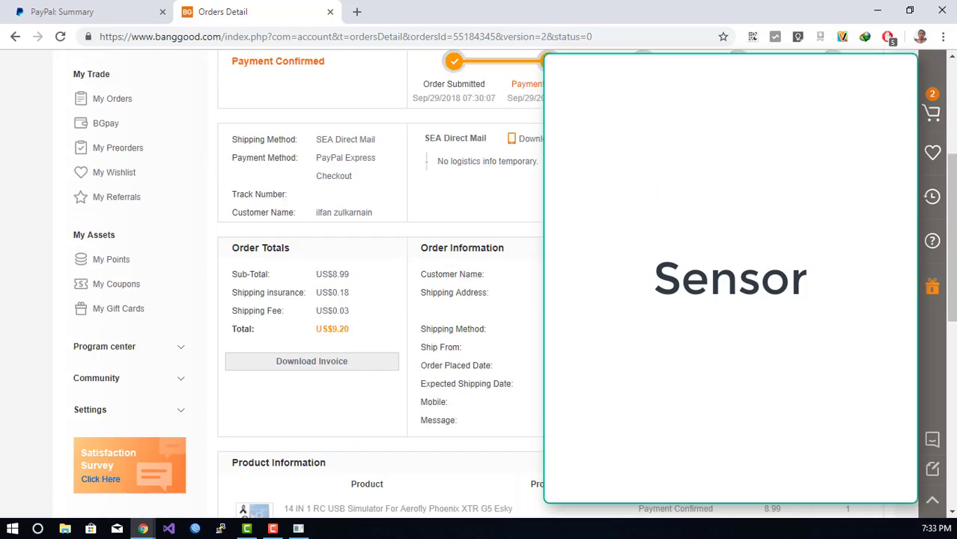
pyautogui.scroll(2, 491, 258)
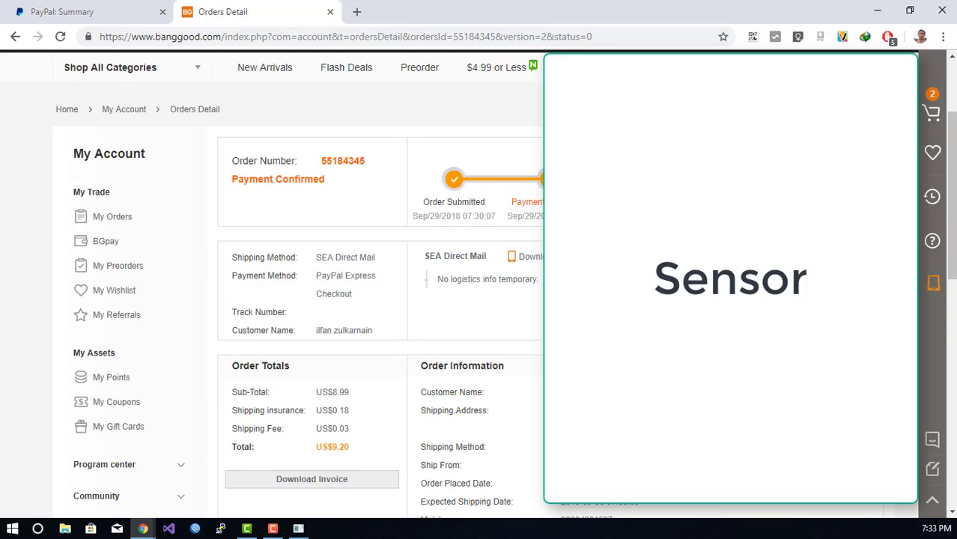
pyautogui.scroll(2, 444, 301)
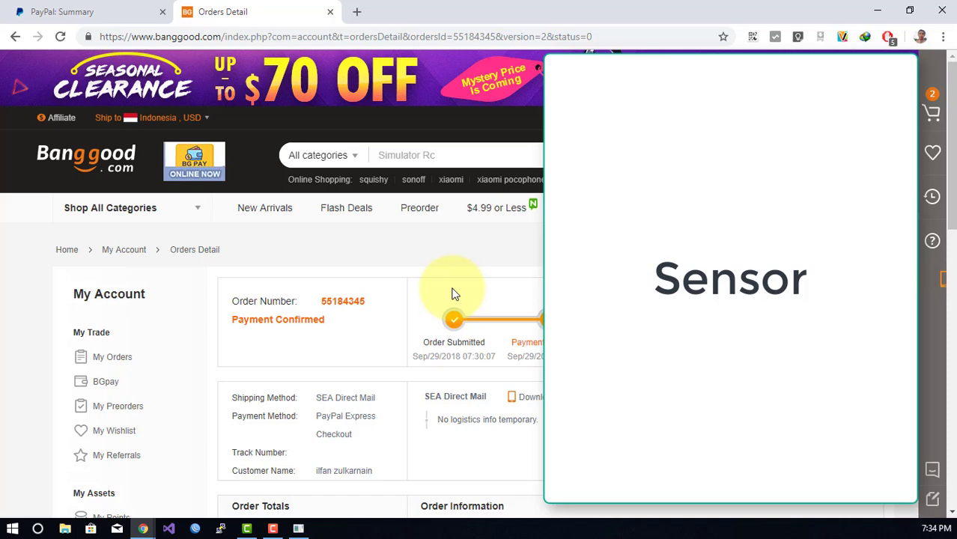
pyautogui.scroll(-2, 457, 286)
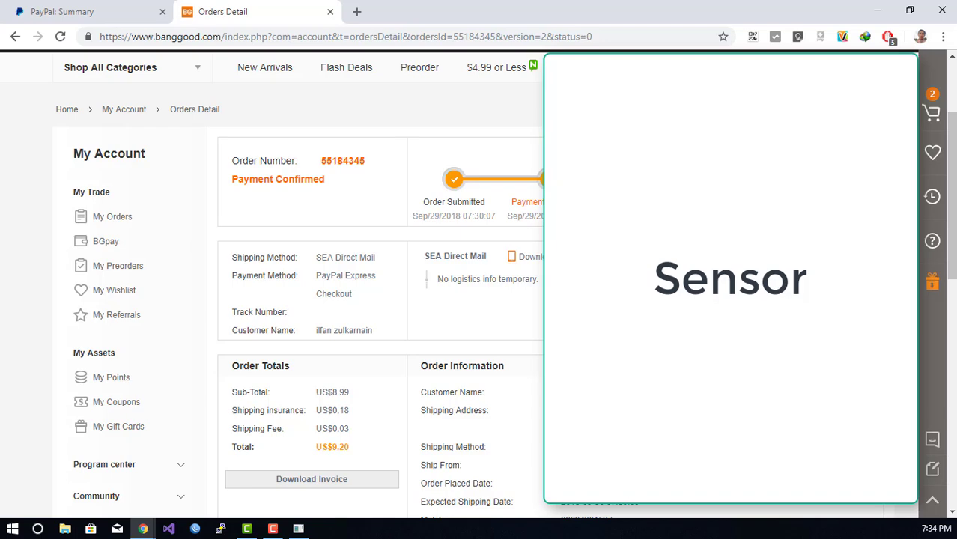
pyautogui.scroll(-2, 479, 285)
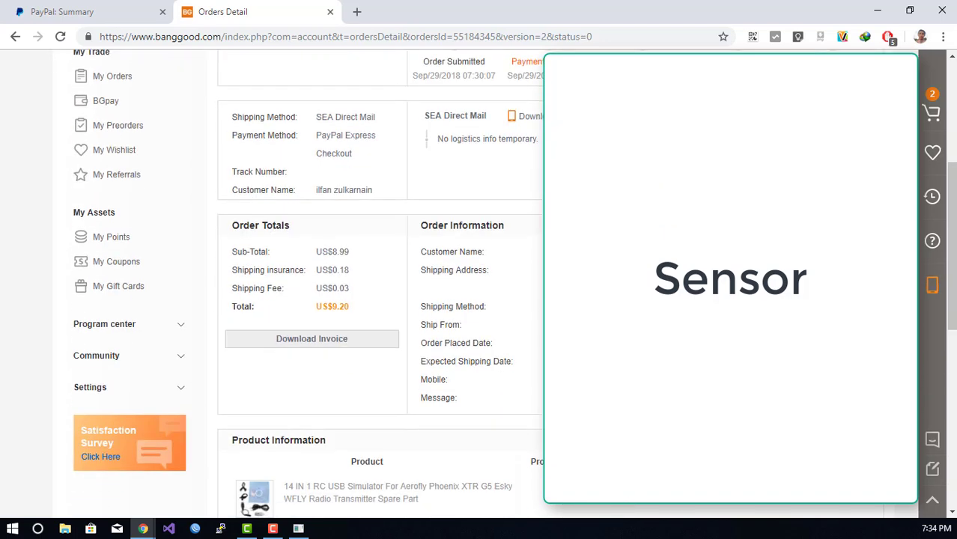
pyautogui.scroll(2, 479, 284)
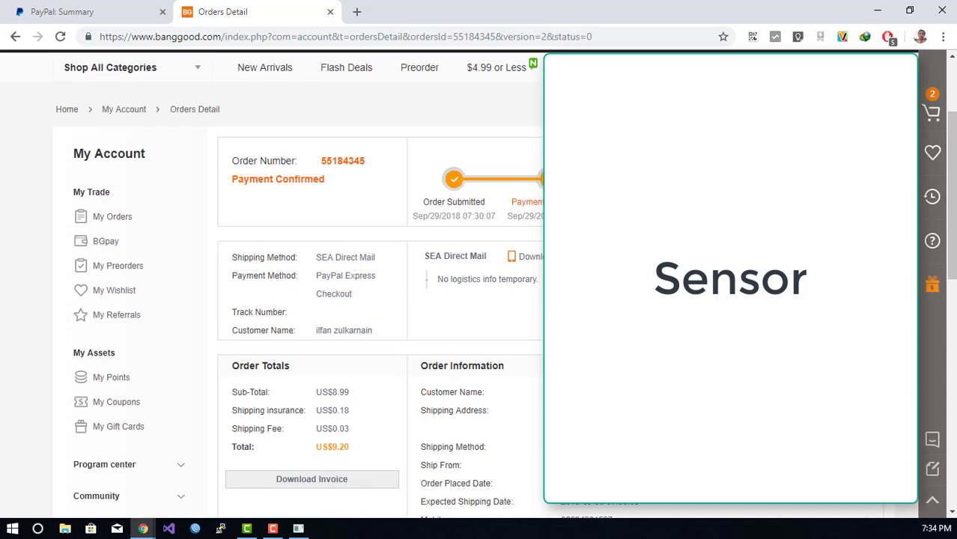